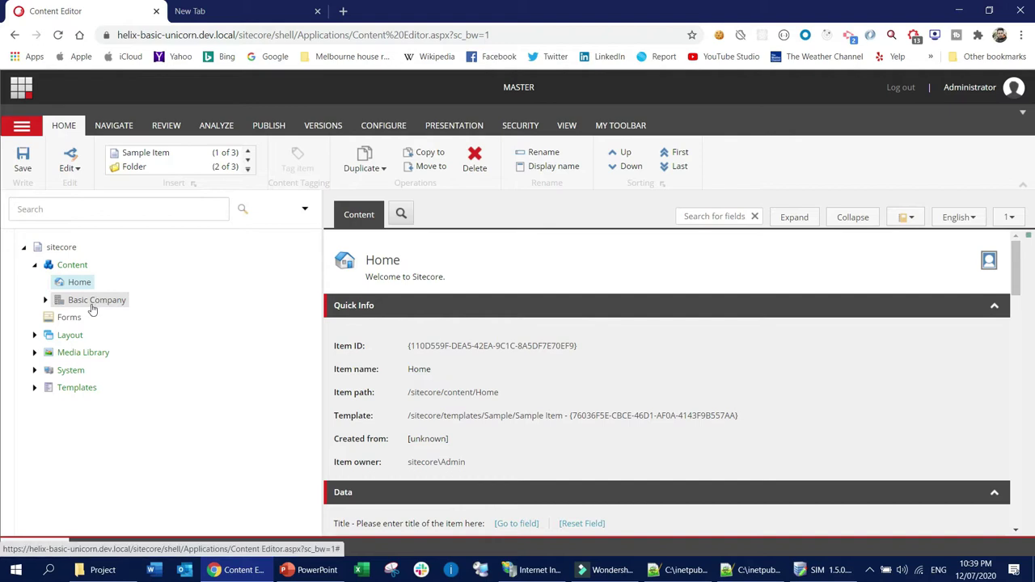
# Select the Basic Company item, expand and collapse its node, then select the Content root
pyautogui.click(57, 301)
pyautogui.click(45, 300)
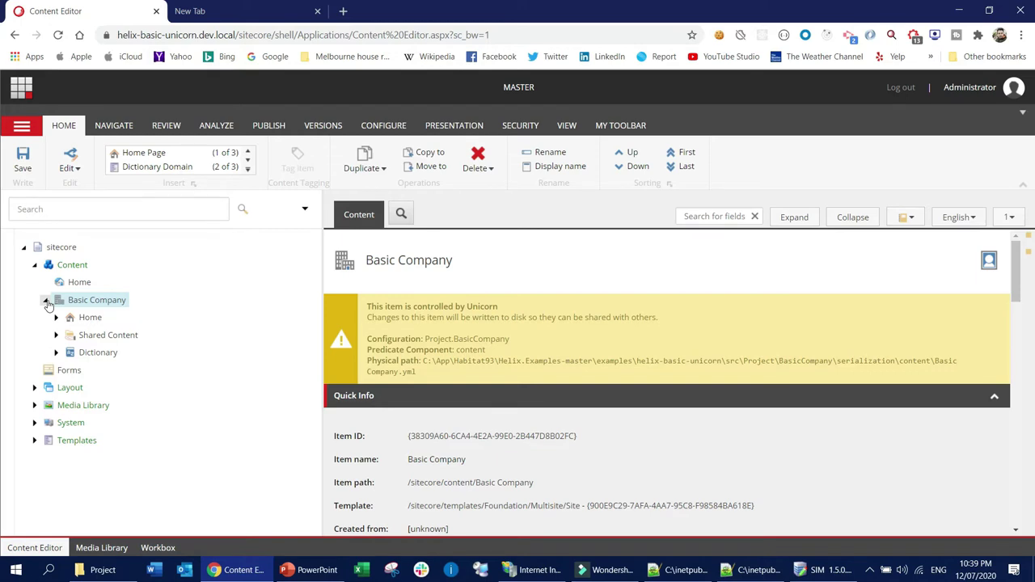
pyautogui.click(45, 300)
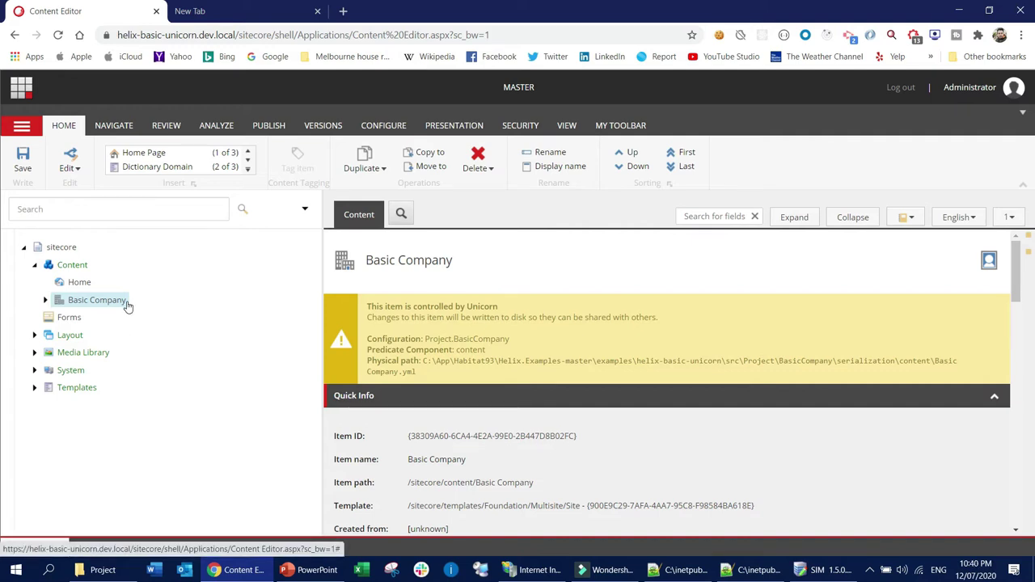
pyautogui.click(78, 267)
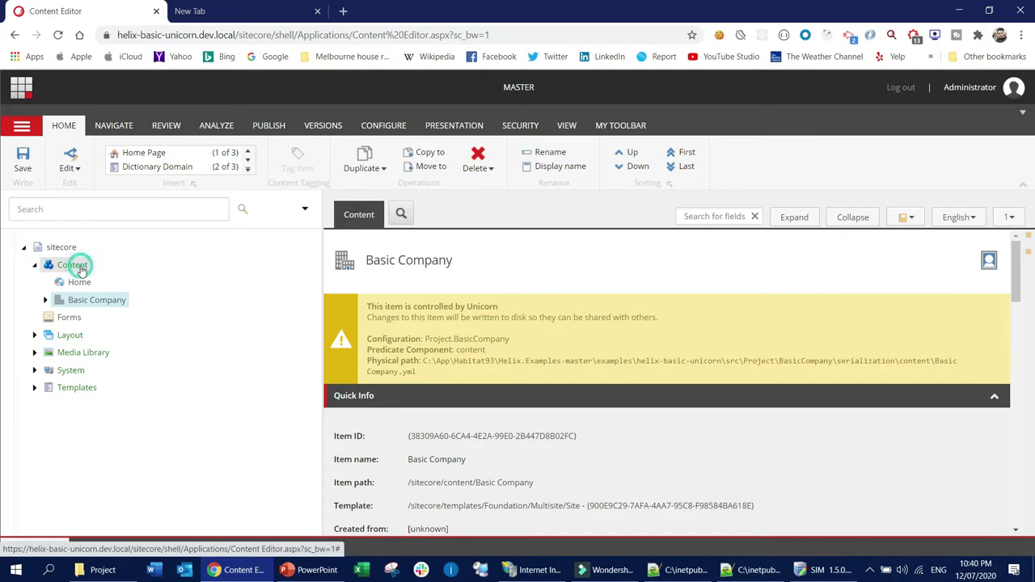
# Insert an item named Marketing under Content from the Foundation/Multisite/Site template
pyautogui.rightClick(81, 270)
pyautogui.click(113, 277)
pyautogui.click(186, 274)
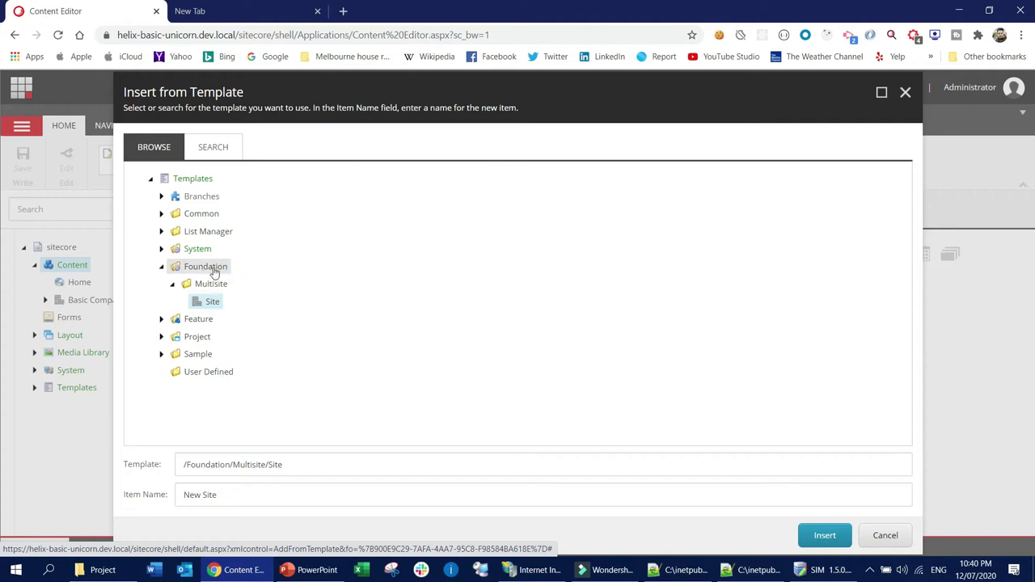
pyautogui.click(249, 496)
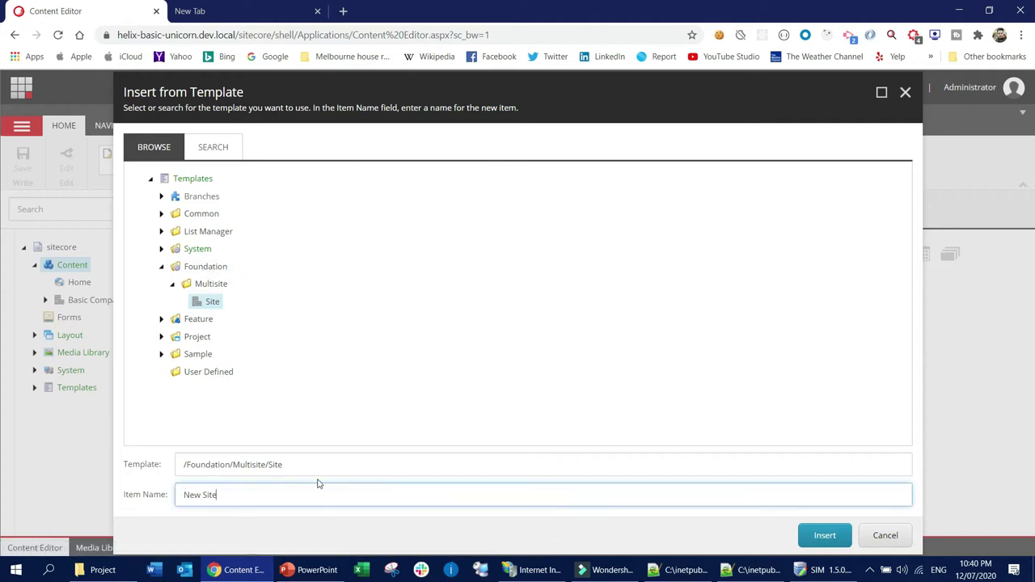
pyautogui.hotkey('ctrl', 'a')
pyautogui.write('Marketing')
pyautogui.click(824, 536)
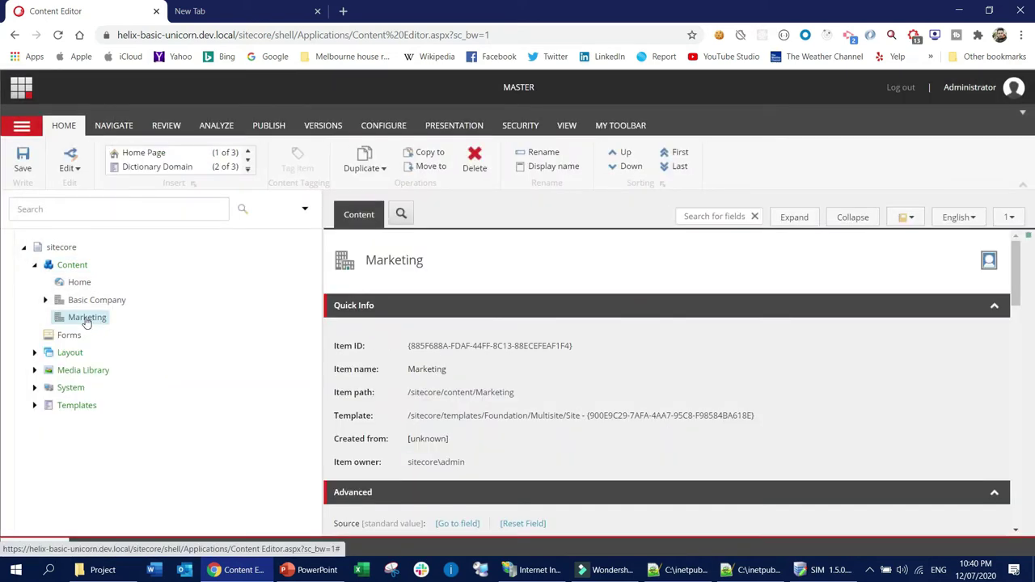
# Start inserting a Home Page item under Marketing
pyautogui.rightClick(86, 322)
pyautogui.moveTo(121, 326)
pyautogui.click(206, 328)
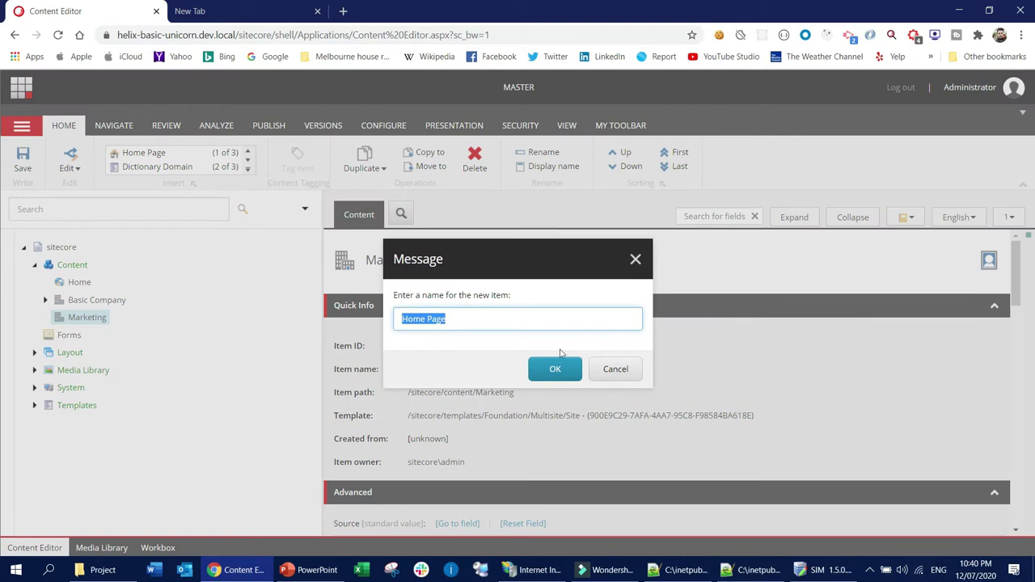
# Name the new page Home and preview it from the Publish tab
pyautogui.write('Home')
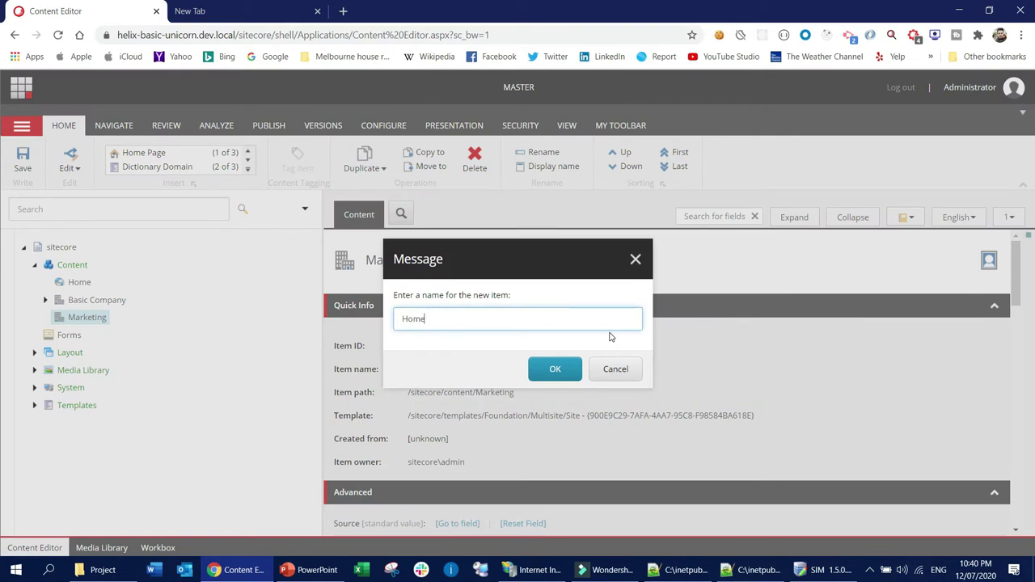
pyautogui.press('Return')
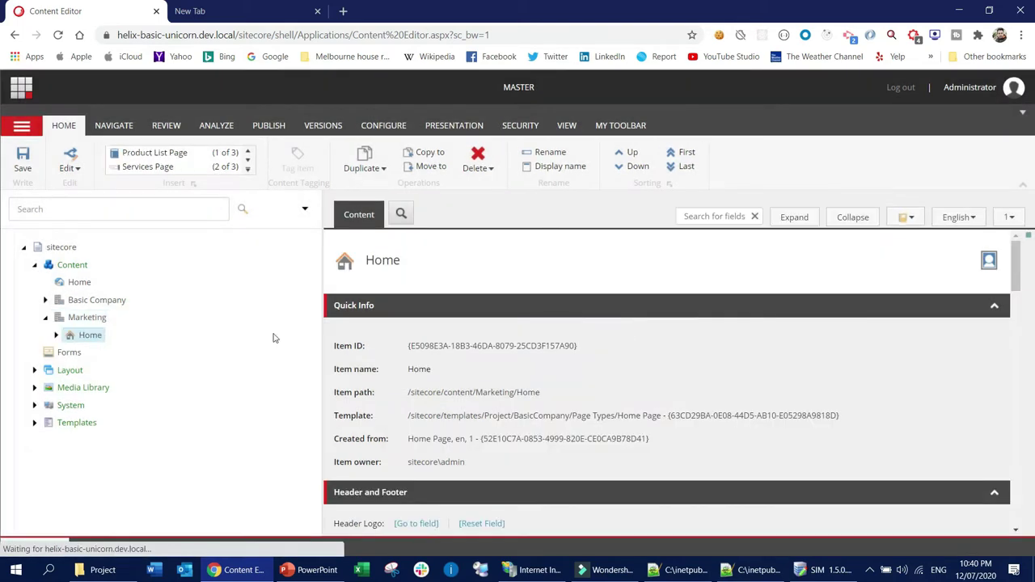
pyautogui.click(269, 126)
pyautogui.click(195, 167)
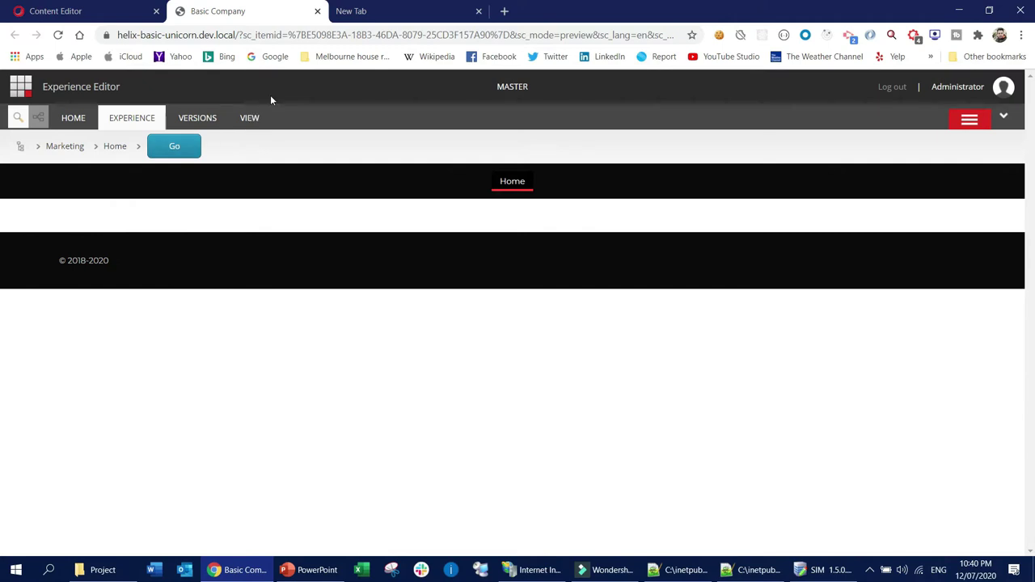
# In the Content Editor, expand Basic Company and open its Home item
pyautogui.click(89, 14)
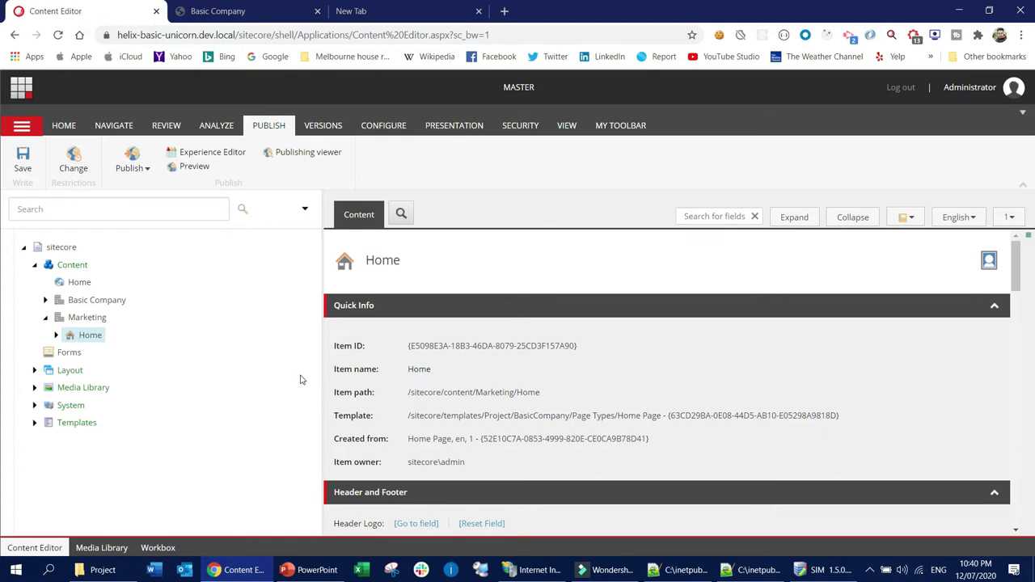
pyautogui.click(45, 300)
pyautogui.click(89, 317)
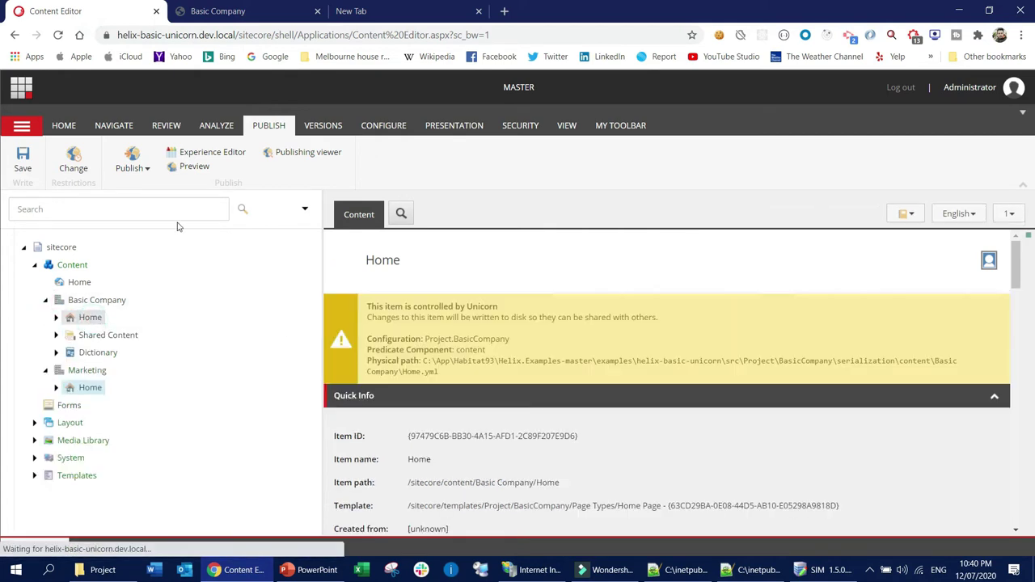
# Load the copied helix-basic-unicorn.dev.local host in a new tab, then bring up the Project folder window
pyautogui.click(254, 11)
pyautogui.moveTo(239, 35); pyautogui.dragTo(122, 34)
pyautogui.hotkey('ctrl', 'c')
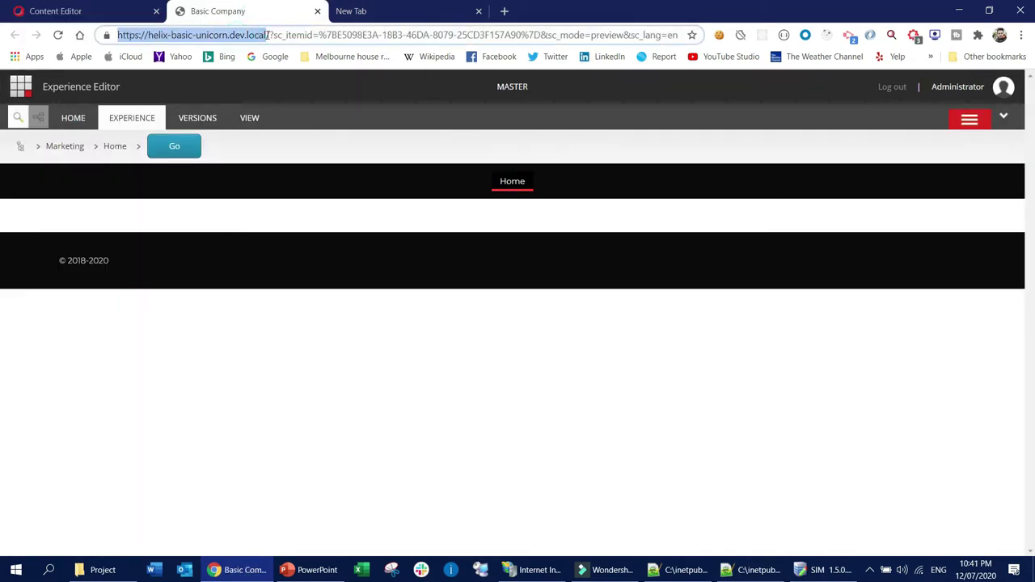
pyautogui.click(397, 13)
pyautogui.hotkey('ctrl', 'v')
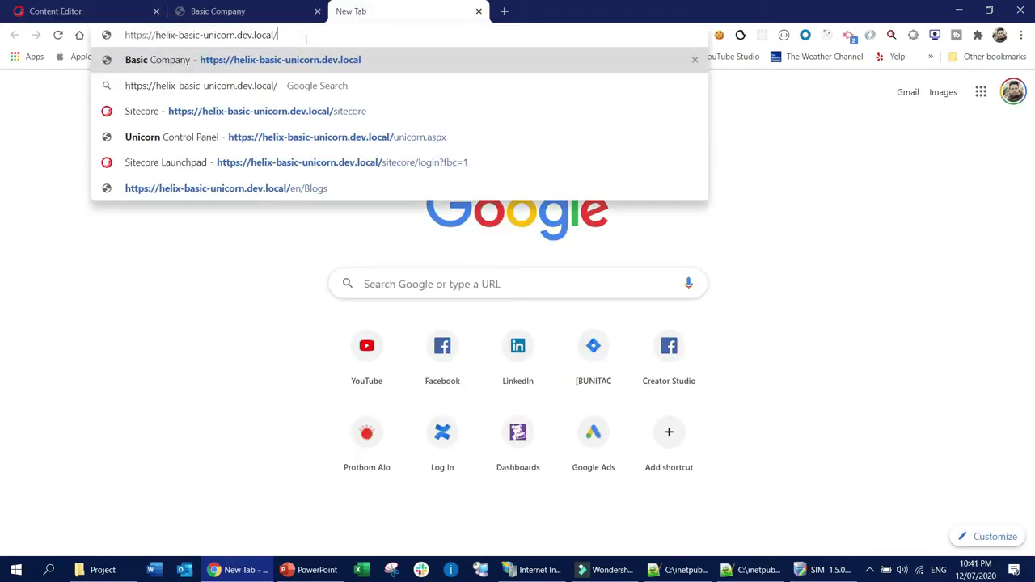
pyautogui.press('Return')
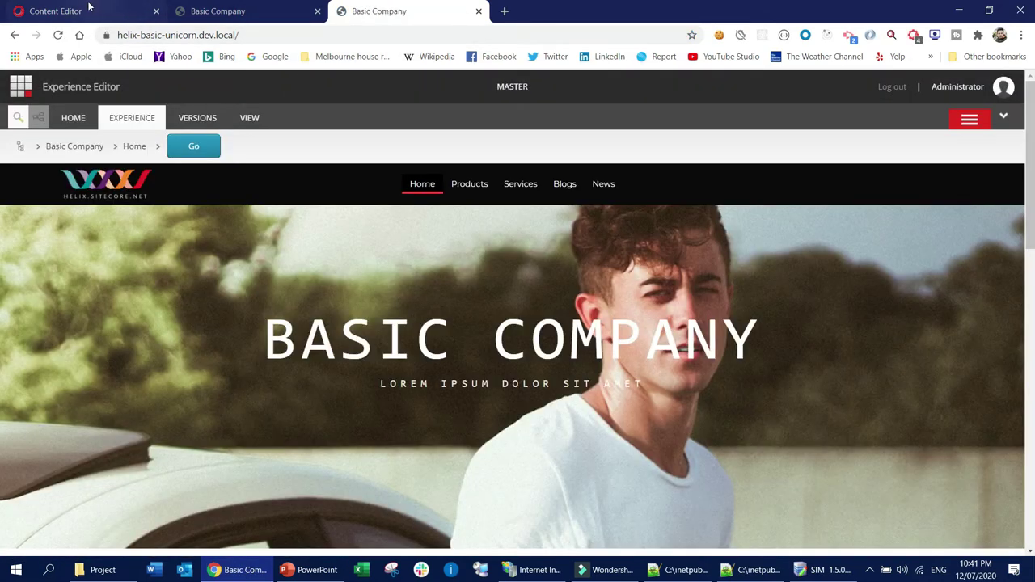
pyautogui.click(90, 8)
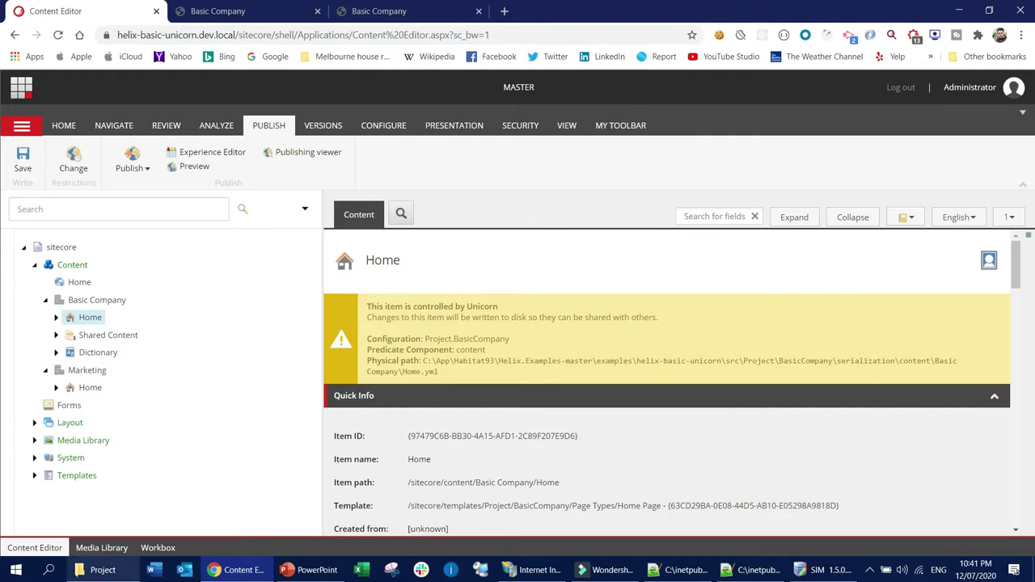
pyautogui.click(102, 570)
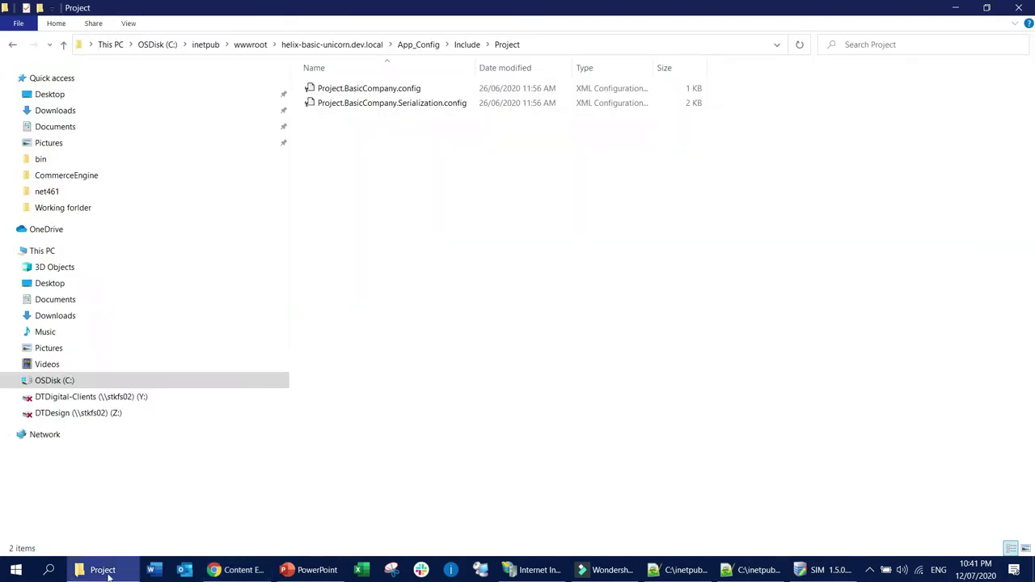
# Browse to the site's App_Config\Include\Examples folder and copy SiteDefinition.config.example
pyautogui.click(249, 45)
pyautogui.doubleClick(392, 250)
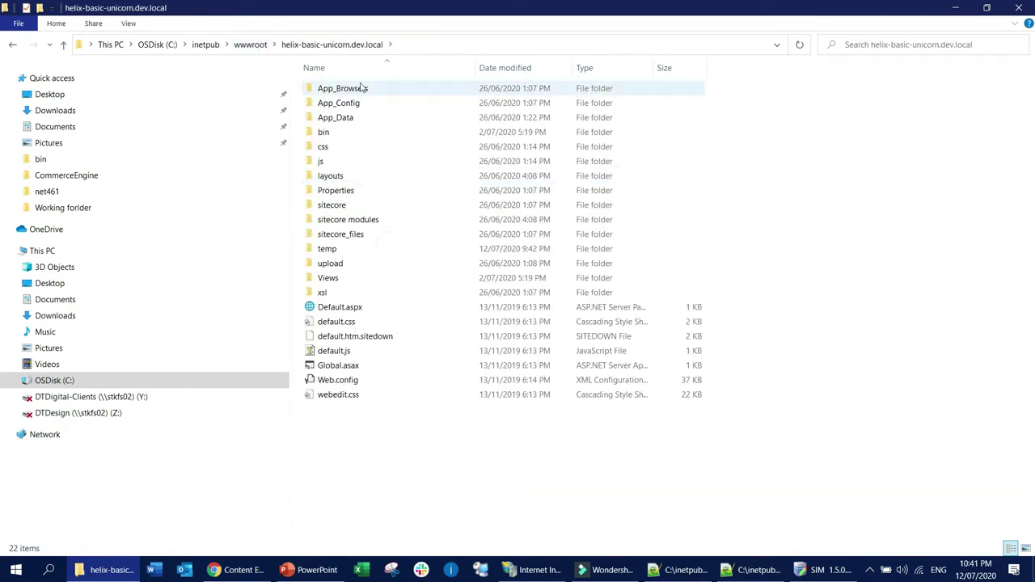
pyautogui.doubleClick(349, 110)
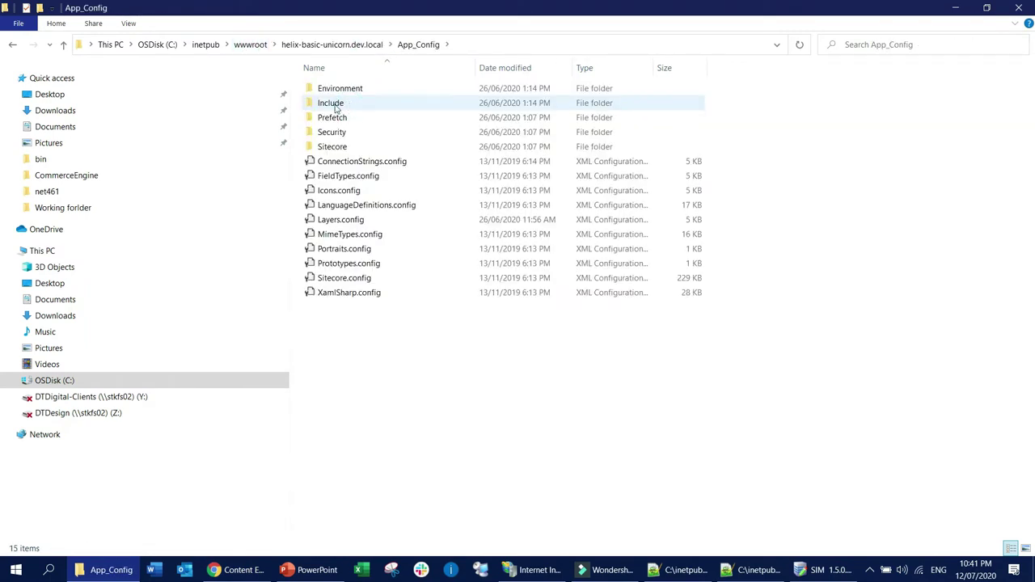
pyautogui.doubleClick(337, 105)
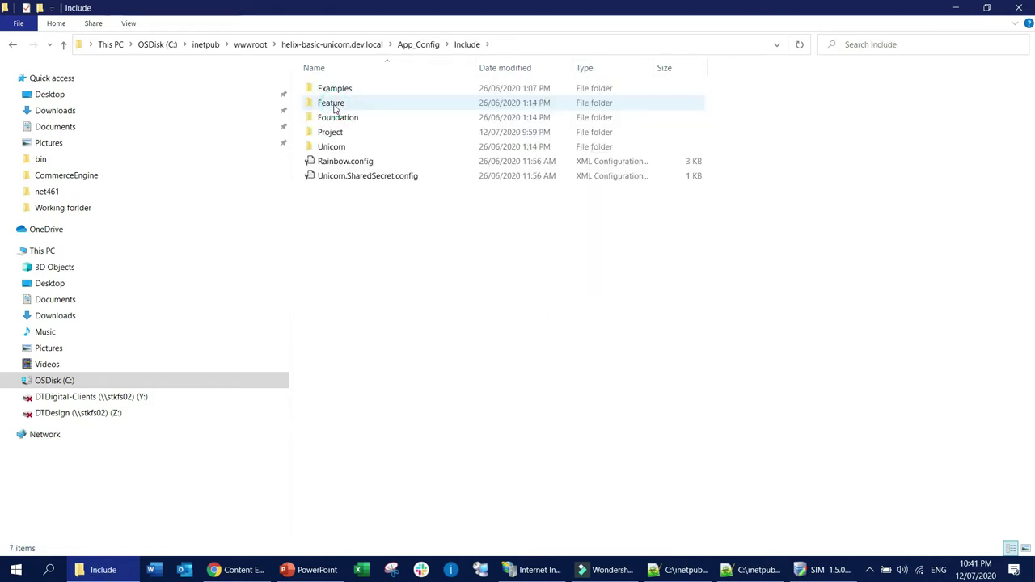
pyautogui.doubleClick(336, 89)
pyautogui.scroll(-2, 485, 329)
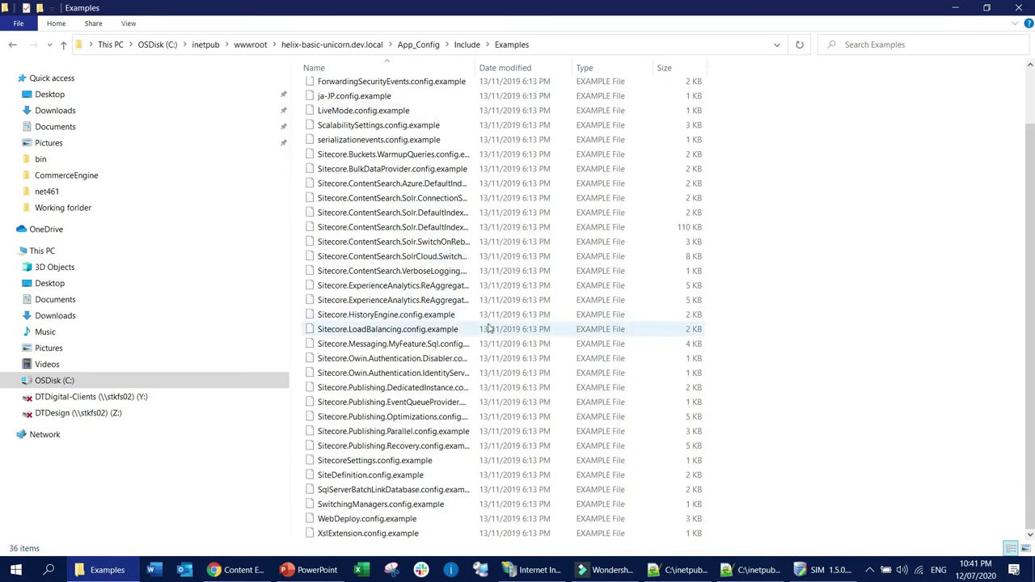
pyautogui.click(409, 476)
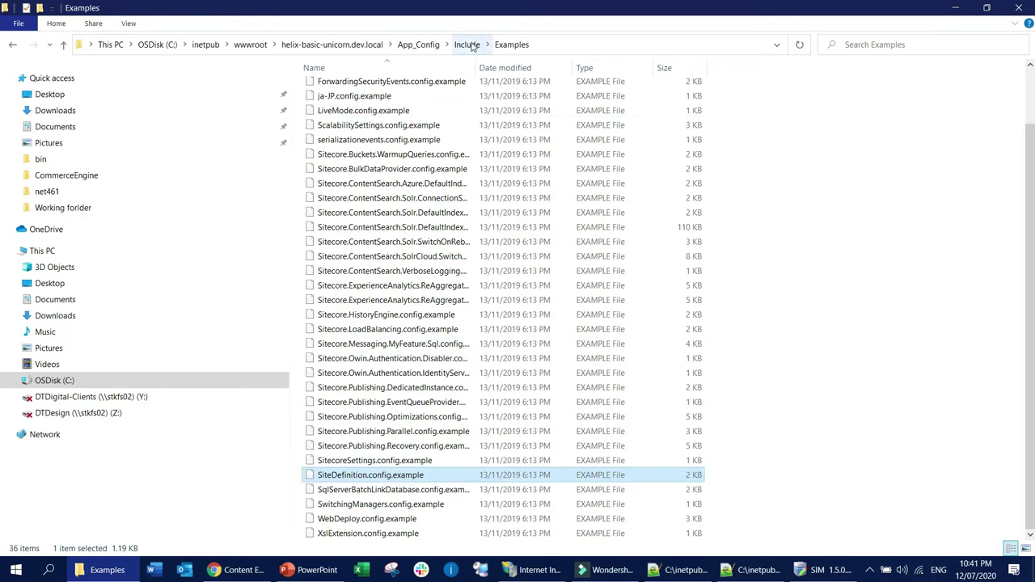
# Paste the example file into App_Config\Include\Project
pyautogui.click(419, 46)
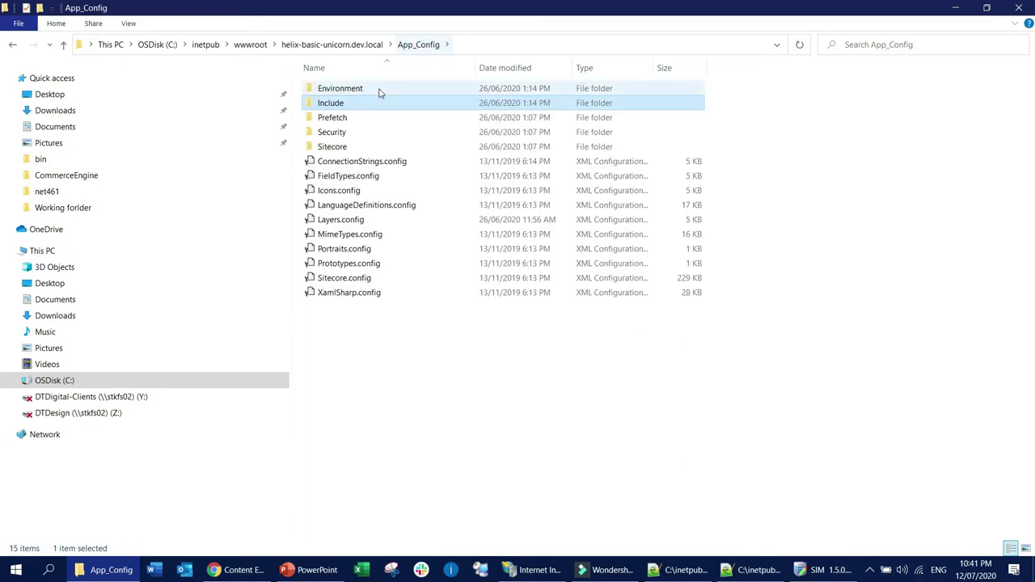
pyautogui.doubleClick(332, 104)
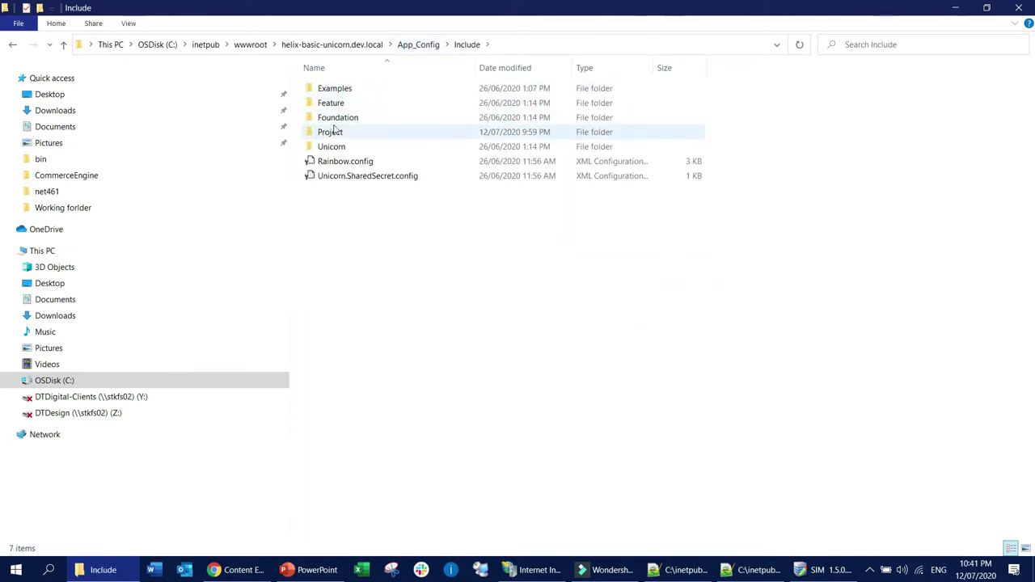
pyautogui.doubleClick(332, 132)
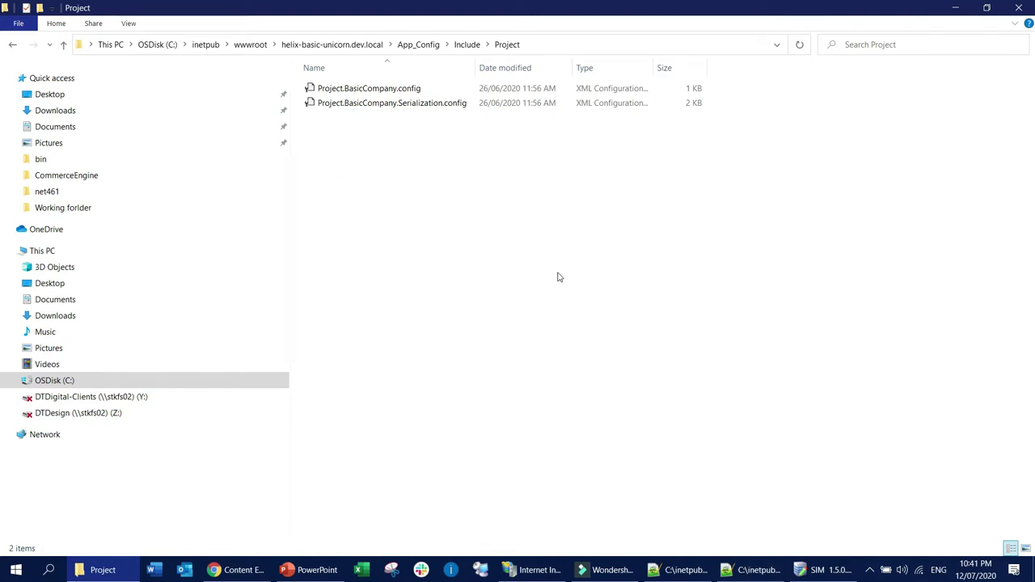
pyautogui.hotkey('ctrl', 'v')
# Approve the admin copy and rename the file to Project.Marketing.config
pyautogui.click(465, 226)
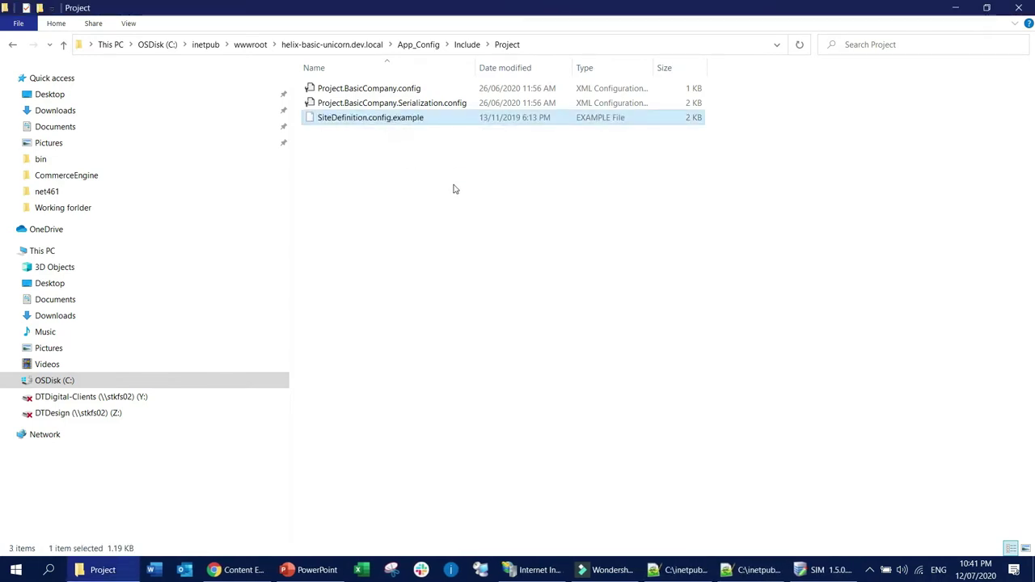
pyautogui.press('F2')
pyautogui.click(349, 118)
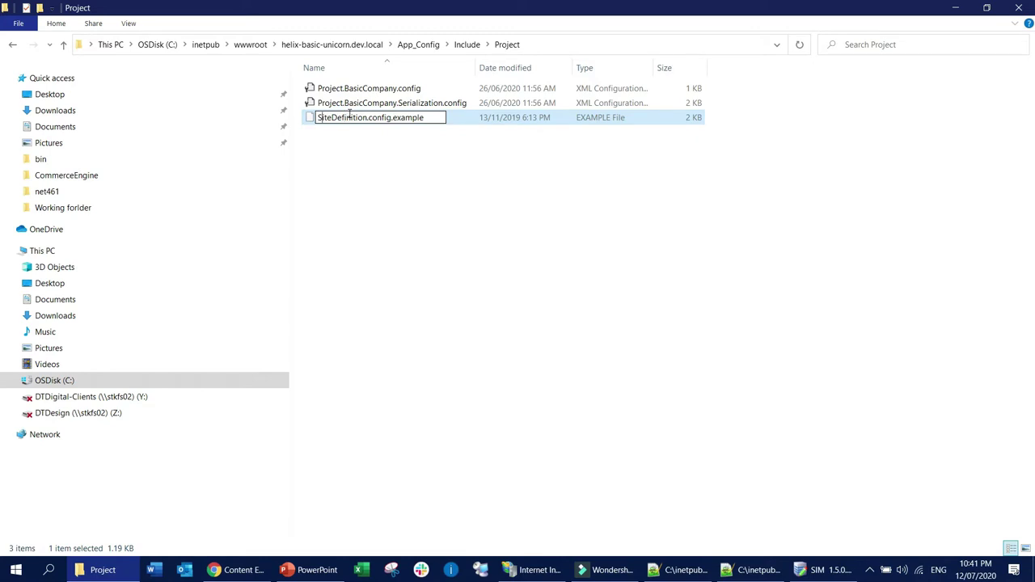
pyautogui.hotkey('shift', 'Right')
pyautogui.hotkey('shift', 'Right')
pyautogui.hotkey('shift', 'Right')
pyautogui.hotkey('shift', 'Right')
pyautogui.hotkey('shift', 'Right')
pyautogui.hotkey('shift', 'Right')
pyautogui.hotkey('shift', 'Right')
pyautogui.hotkey('shift', 'Right')
pyautogui.hotkey('shift', 'Right')
pyautogui.hotkey('shift', 'Right')
pyautogui.hotkey('shift', 'Right')
pyautogui.hotkey('shift', 'Right')
pyautogui.hotkey('shift', 'Right')
pyautogui.write('Project')
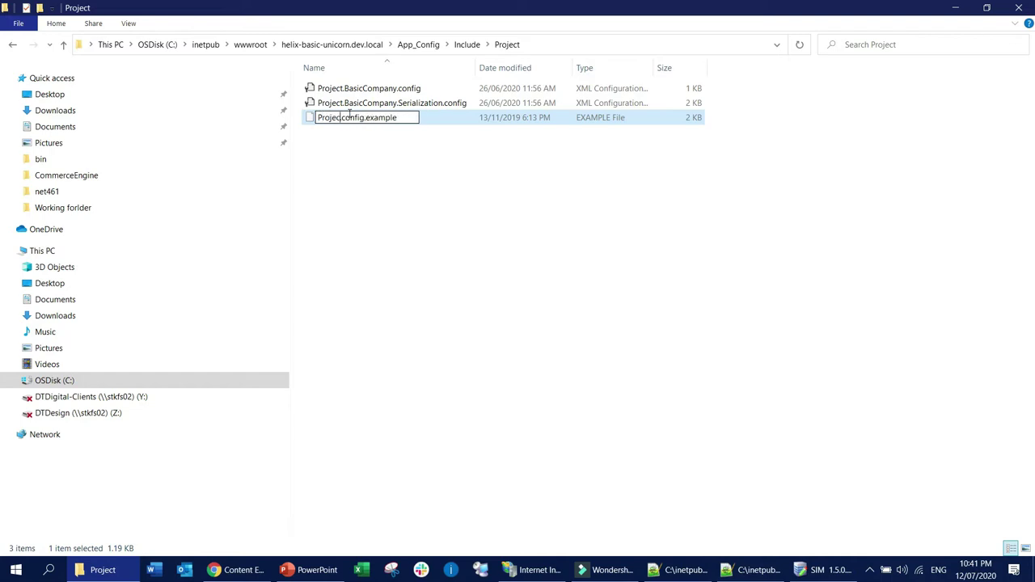
pyautogui.write('.Marketing')
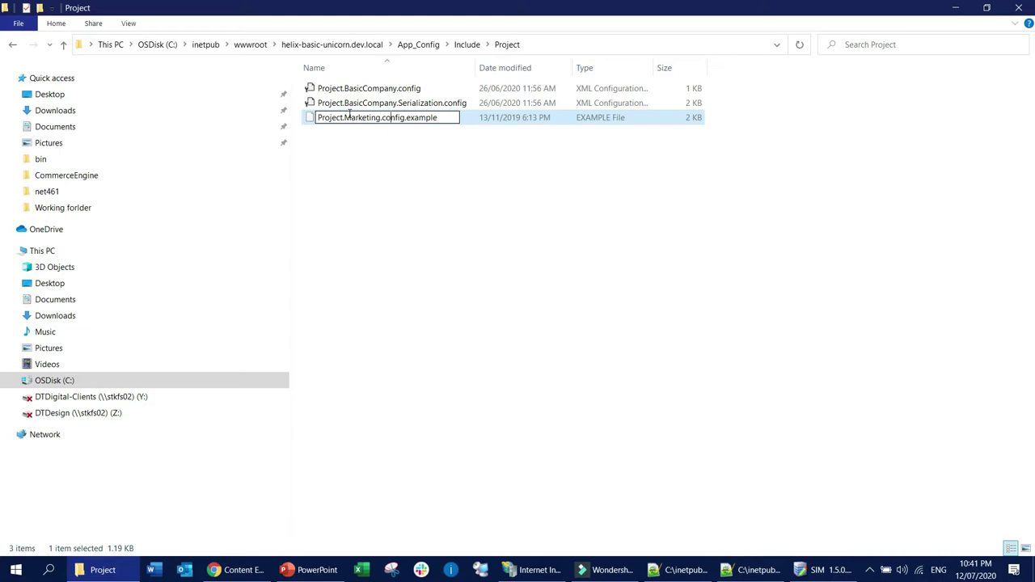
pyautogui.press('Right')
pyautogui.press('Right')
pyautogui.hotkey('shift', 'Right')
pyautogui.hotkey('shift', 'Right')
pyautogui.hotkey('shift', 'Right')
pyautogui.hotkey('shift', 'Right')
pyautogui.hotkey('shift', 'Right')
pyautogui.hotkey('shift', 'Right')
pyautogui.press('BackSpace')
pyautogui.press('BackSpace')
pyautogui.press('Return')
pyautogui.press('Return')
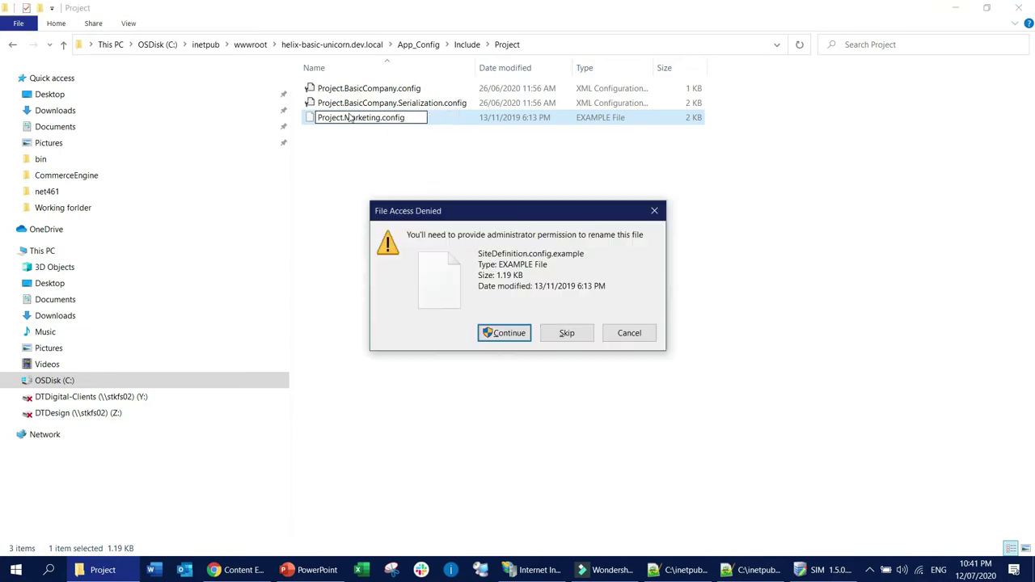
# Grant admin permission for the rename and open Project.Marketing.config in Notepad++
pyautogui.click(495, 333)
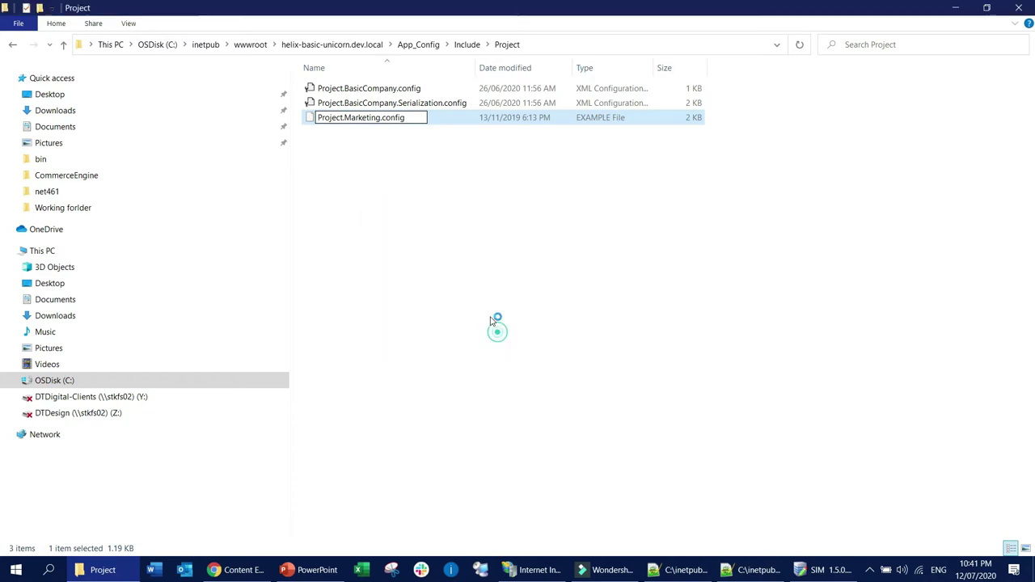
pyautogui.rightClick(380, 121)
pyautogui.click(427, 203)
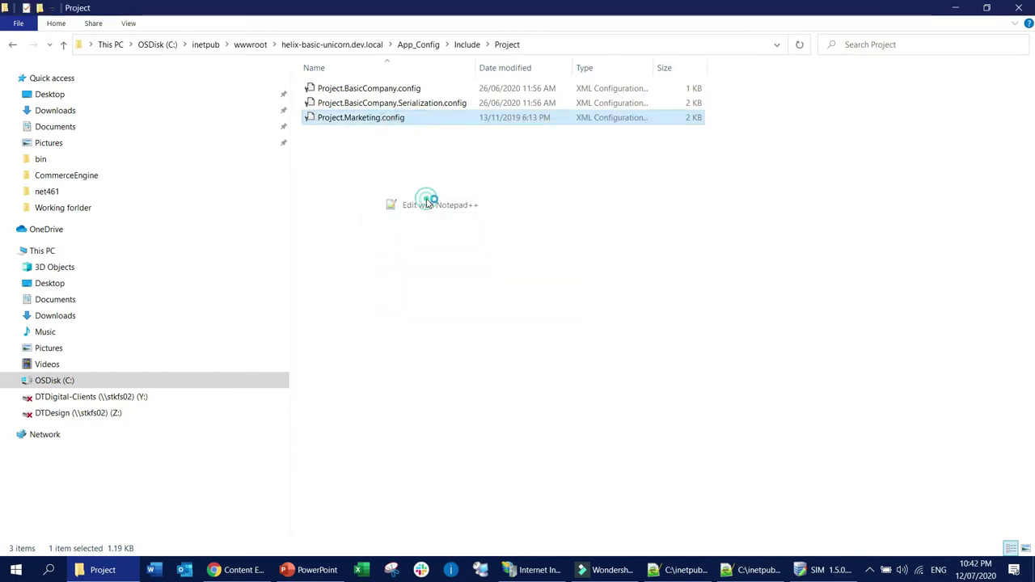
# Delete the comment block and rename the site from mysite to marketing-site
pyautogui.moveTo(72, 231); pyautogui.dragTo(3, 84)
pyautogui.press('Delete')
pyautogui.click(358, 177)
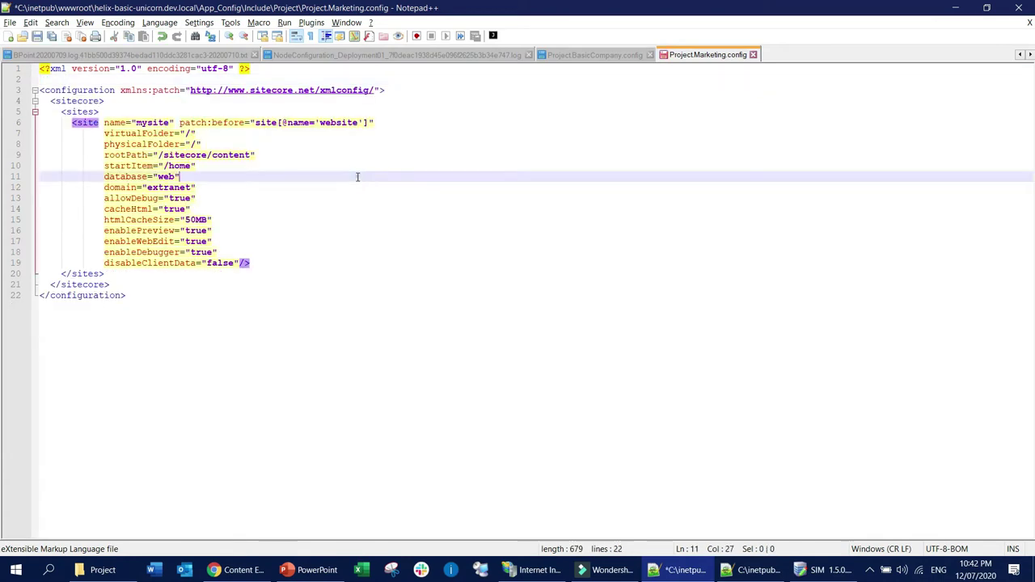
pyautogui.doubleClick(139, 122)
pyautogui.write('marketing-site')
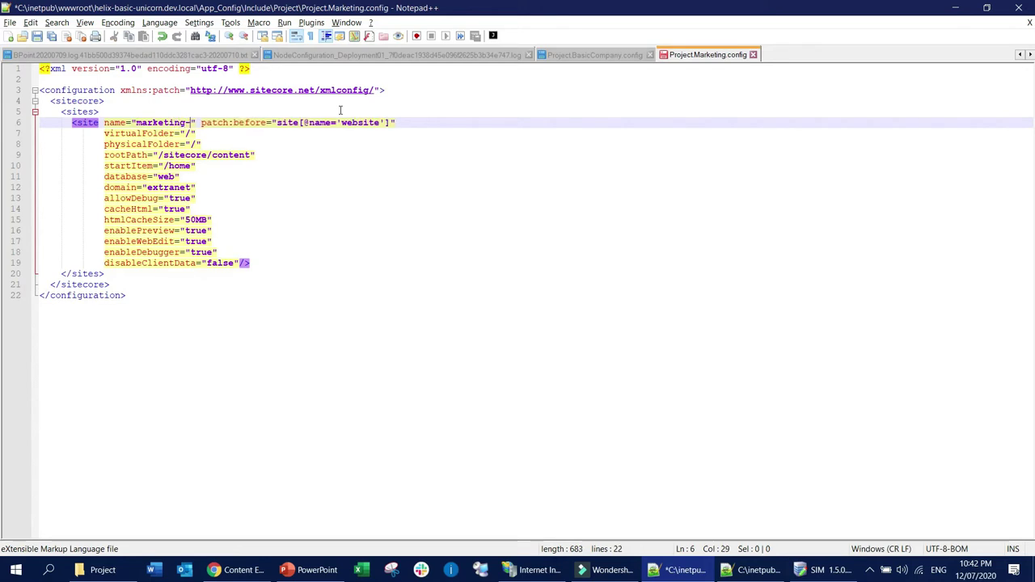
pyautogui.press('Escape')
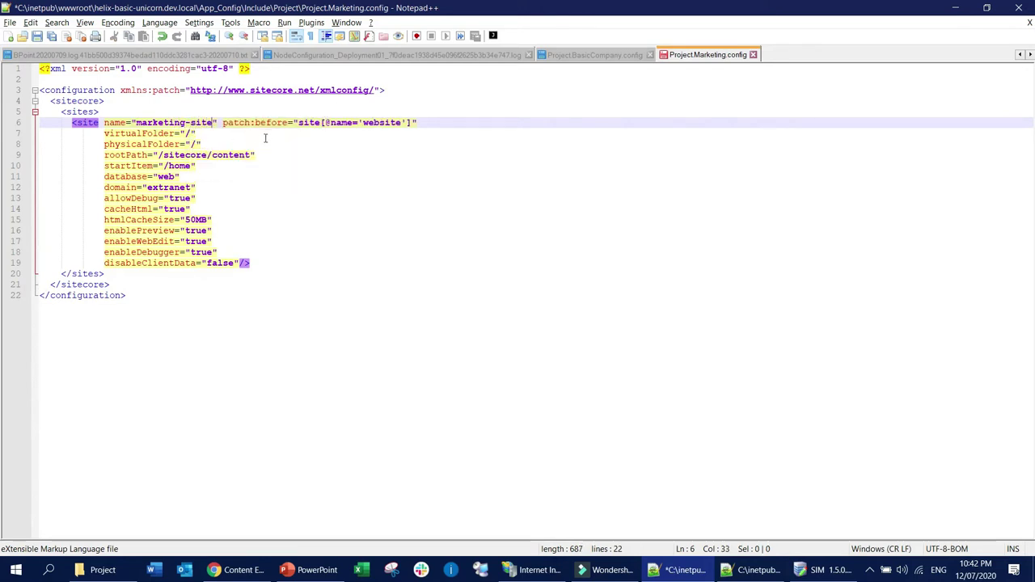
# Append /marketing to the rootPath value
pyautogui.click(240, 196)
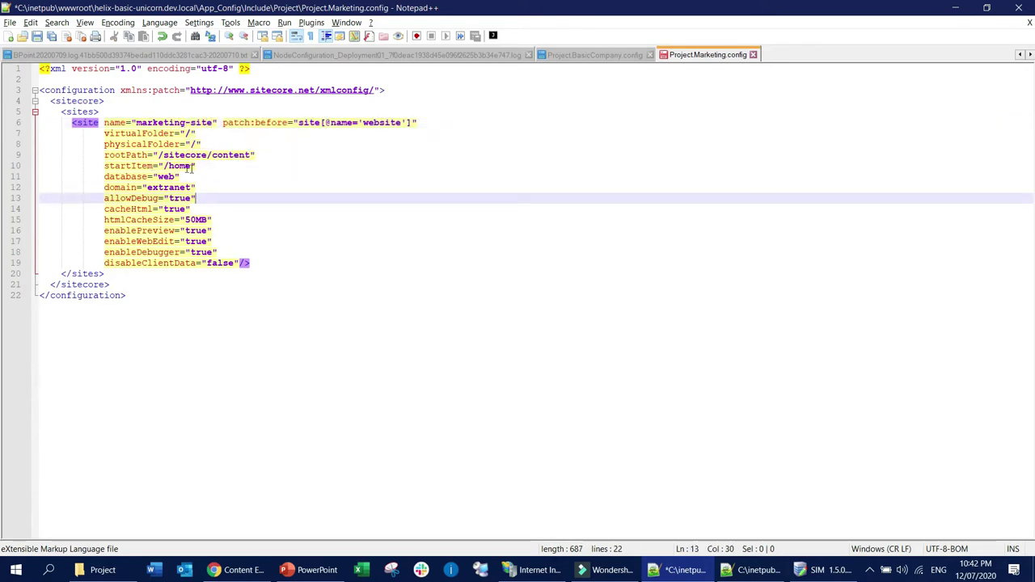
pyautogui.click(266, 165)
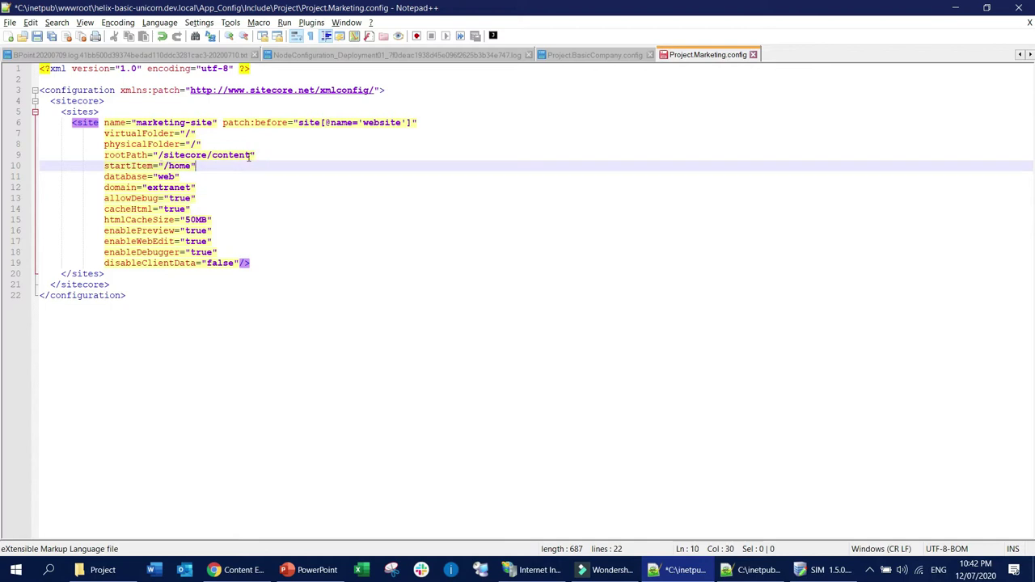
pyautogui.click(249, 155)
pyautogui.write('/market')
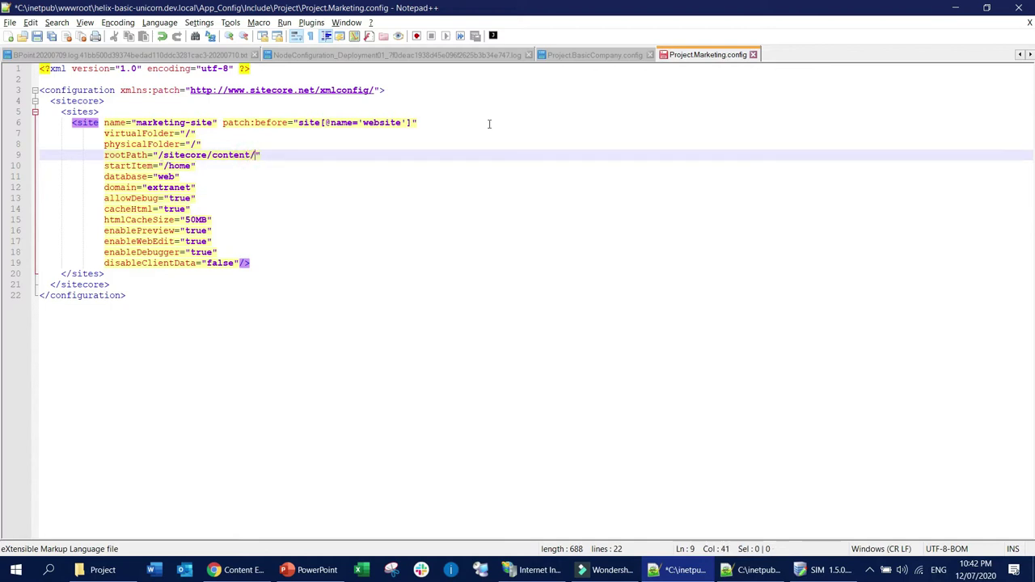
pyautogui.write('ing')
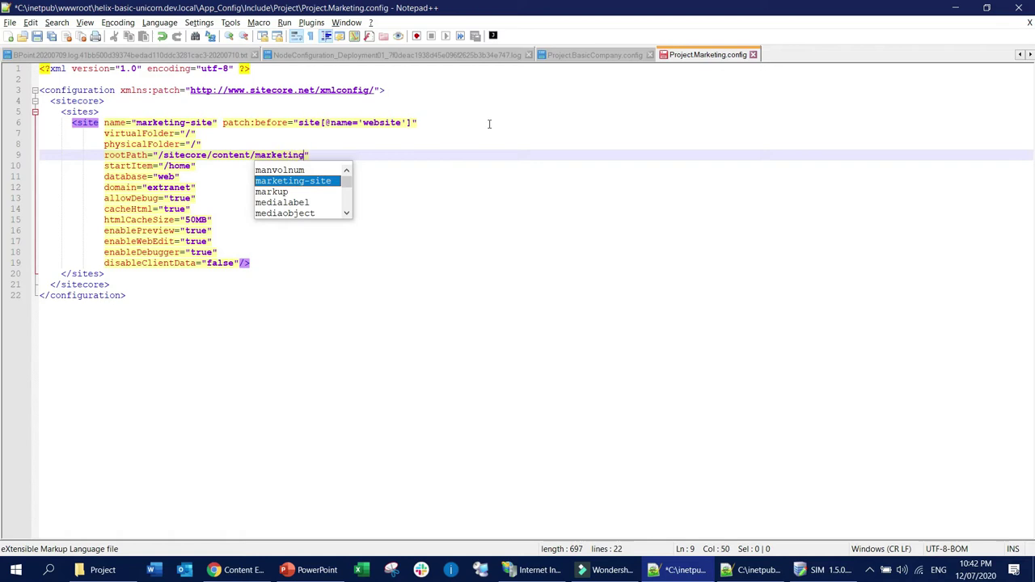
# Add hostName="marketing-site" on a new line after physicalFolder
pyautogui.click(470, 141)
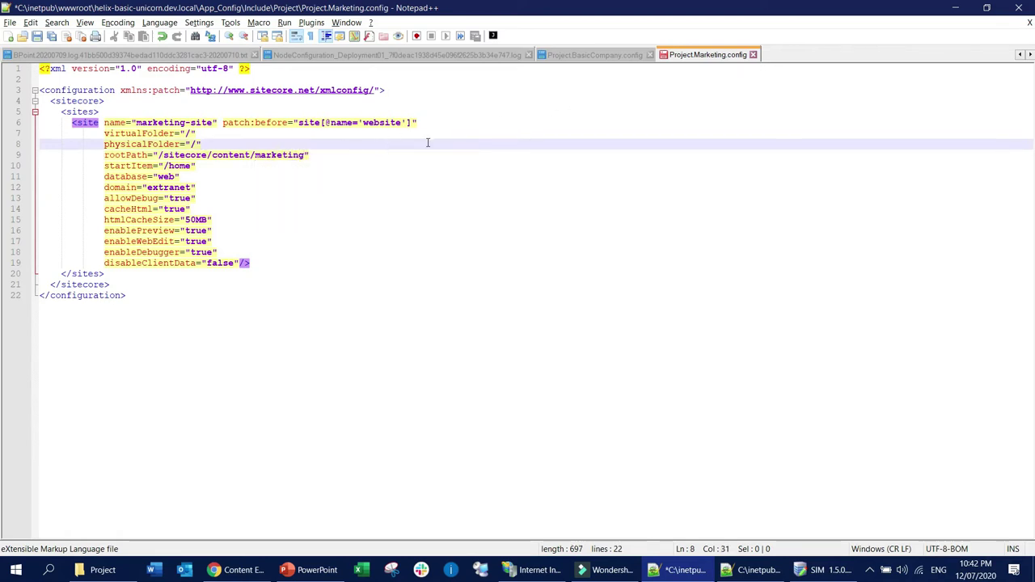
pyautogui.press('Return')
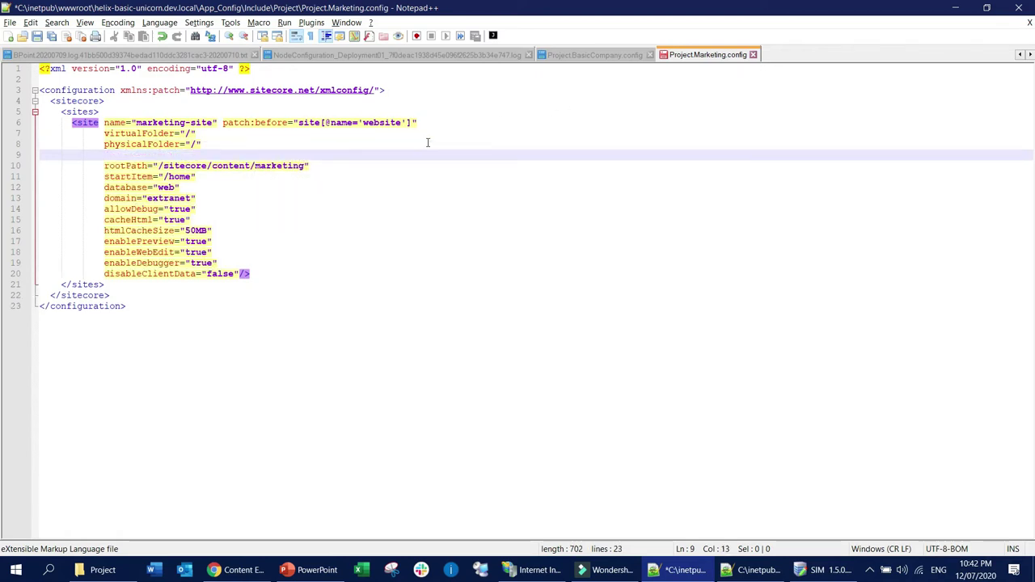
pyautogui.write('hostName=')
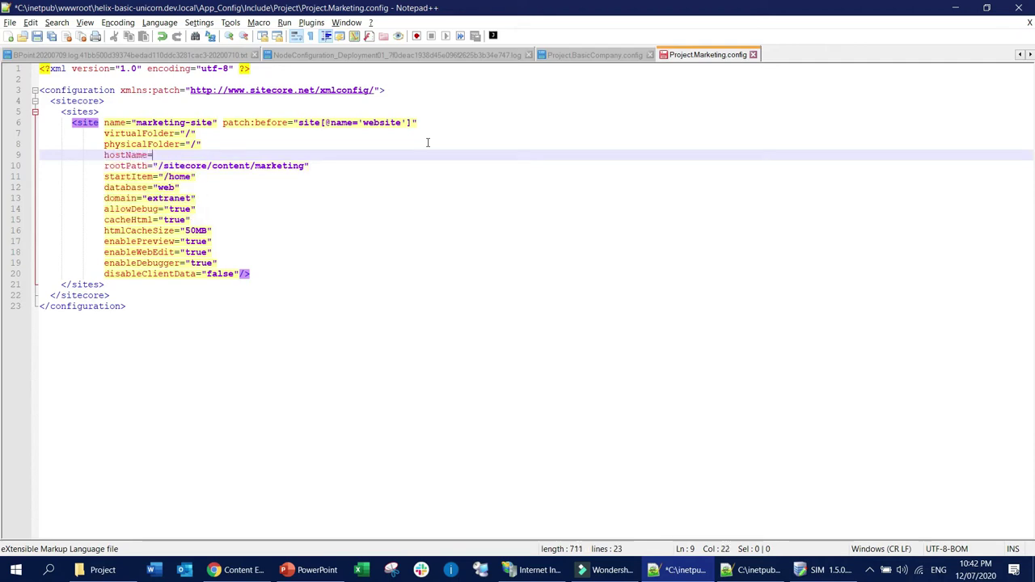
pyautogui.write('""')
pyautogui.write('marketi')
pyautogui.write('-site')
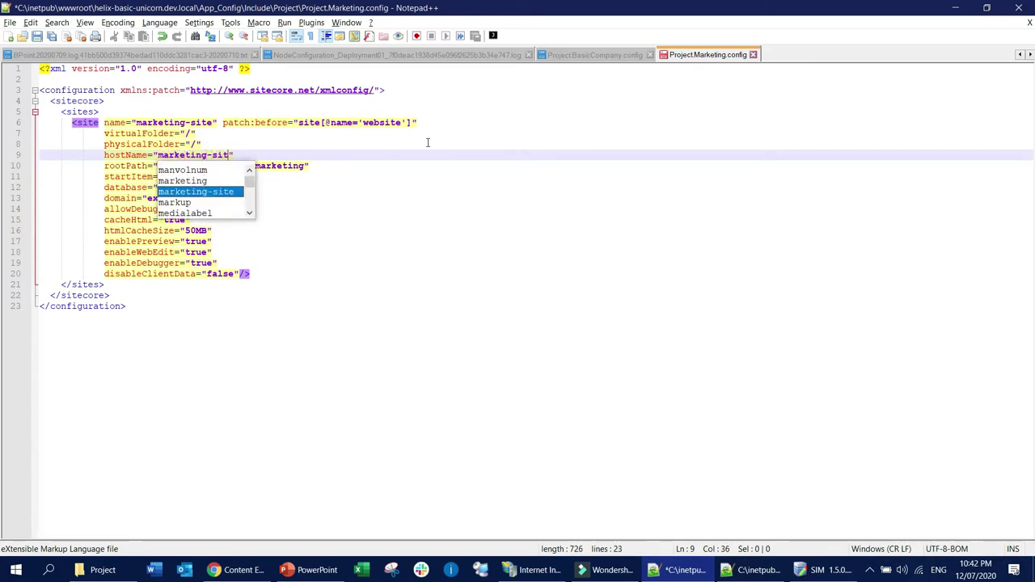
pyautogui.press('Escape')
# Check the edited hostName, site name and rootPath values, then return to the Sitecore Content Editor
pyautogui.moveTo(158, 155); pyautogui.dragTo(240, 155)
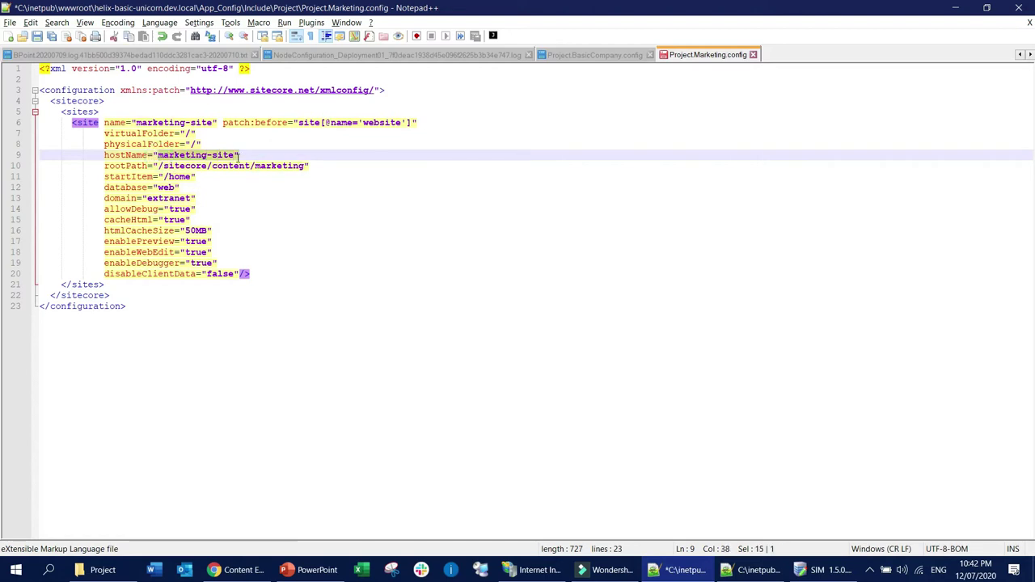
pyautogui.click(226, 203)
pyautogui.moveTo(136, 123); pyautogui.dragTo(213, 124)
pyautogui.click(275, 220)
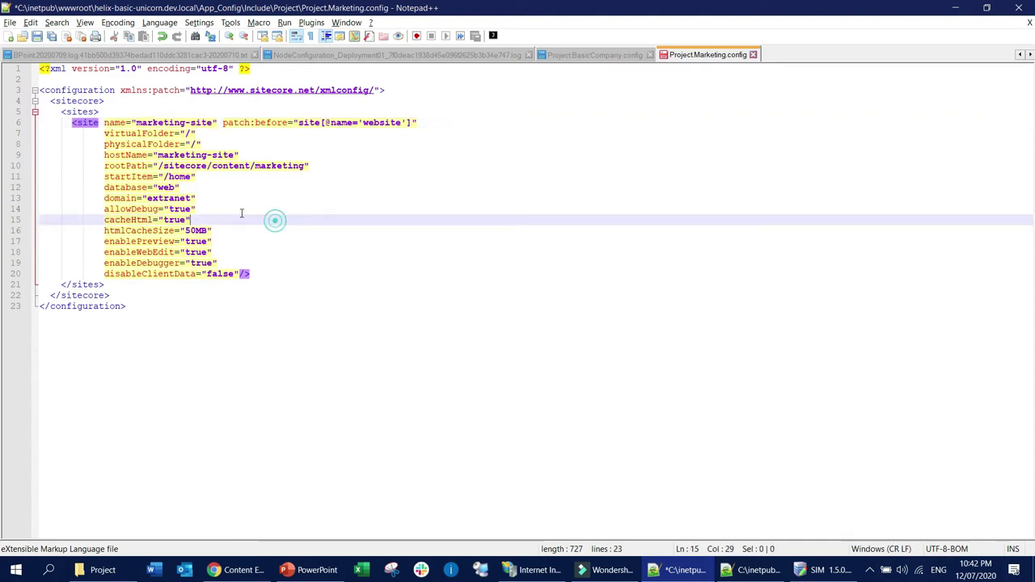
pyautogui.doubleClick(121, 166)
pyautogui.click(227, 177)
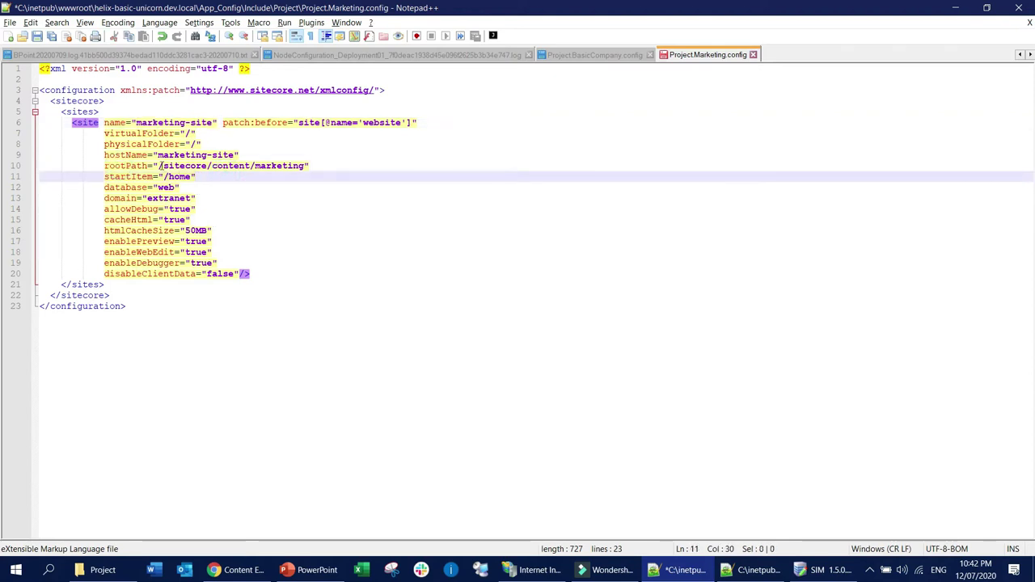
pyautogui.moveTo(162, 166); pyautogui.dragTo(306, 166)
pyautogui.click(276, 166)
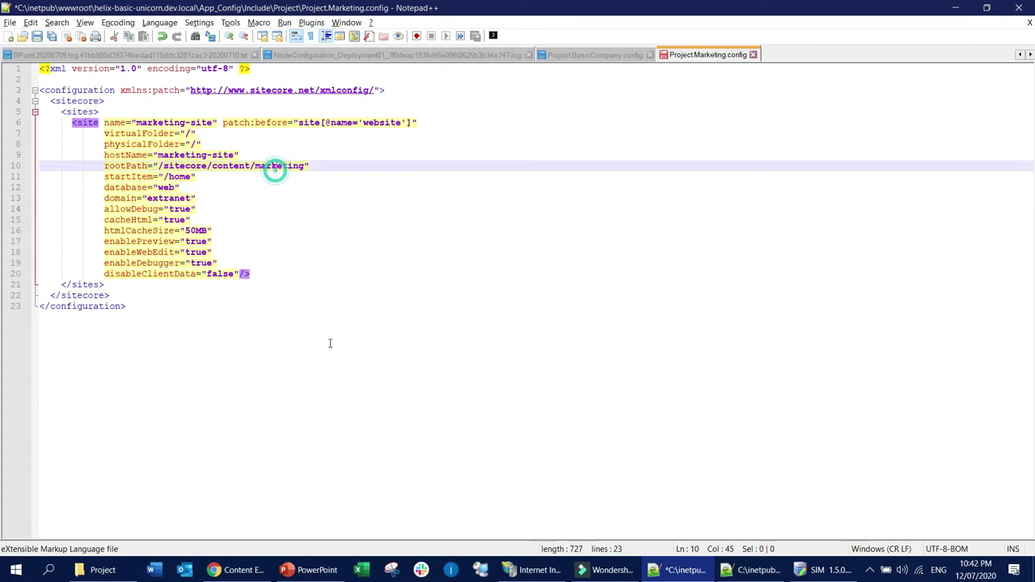
pyautogui.click(237, 569)
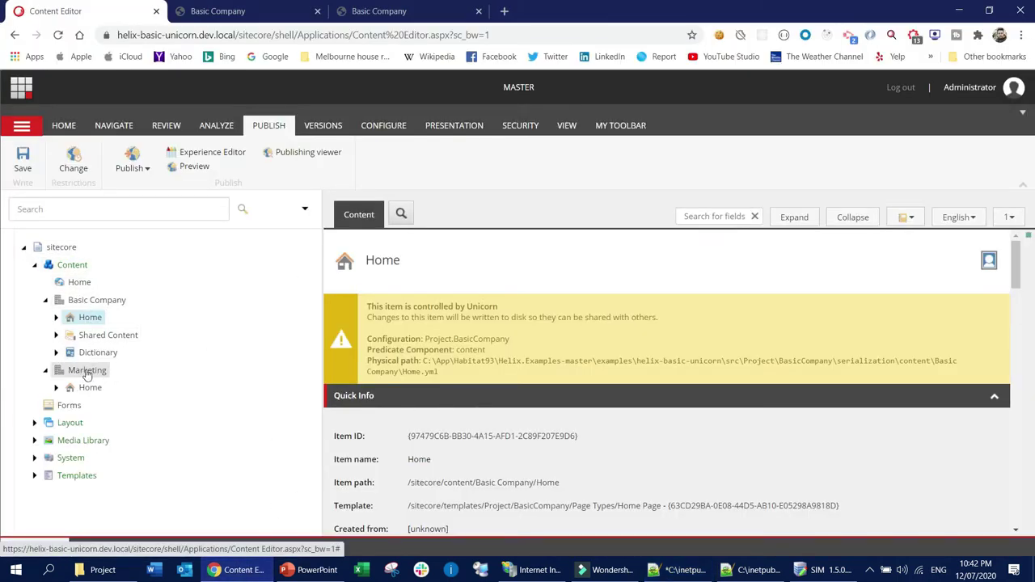
# Compare the config with Sitecore, reviewing startItem, cacheHtml, htmlCacheSize and enablePreview attributes
pyautogui.hotkey('alt', 'Tab')
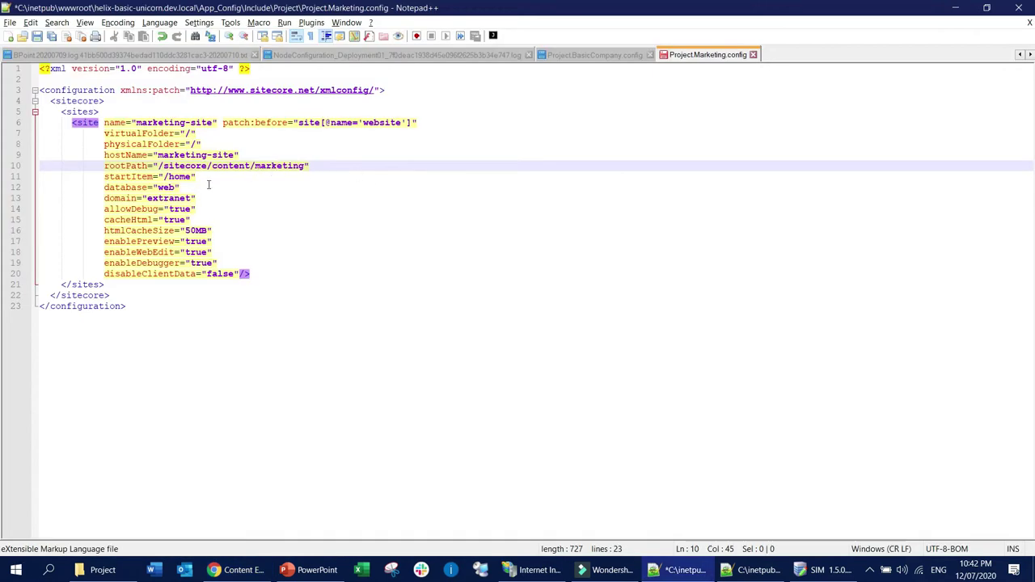
pyautogui.click(140, 176)
pyautogui.hotkey('alt', 'Tab')
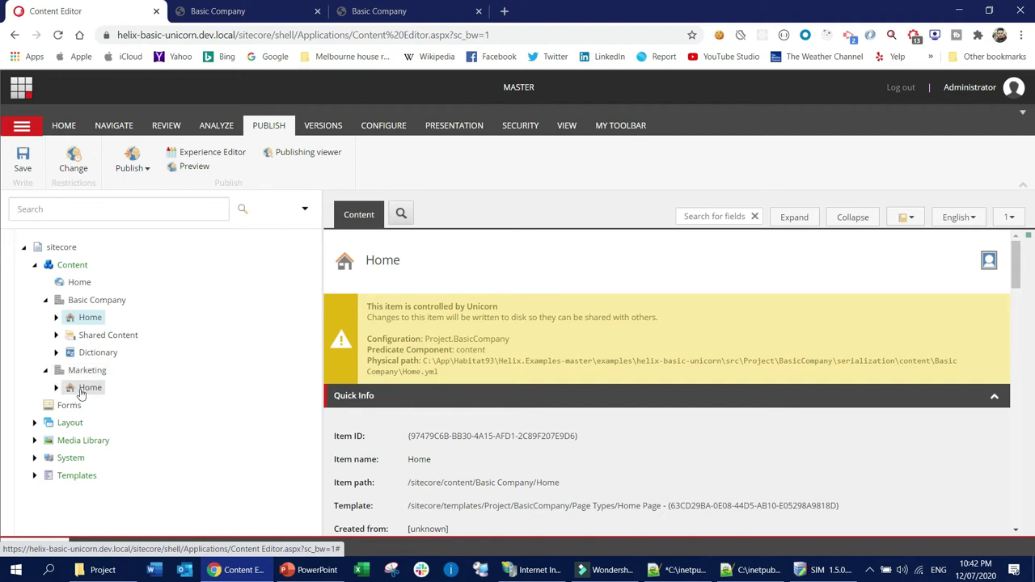
pyautogui.hotkey('alt', 'Tab')
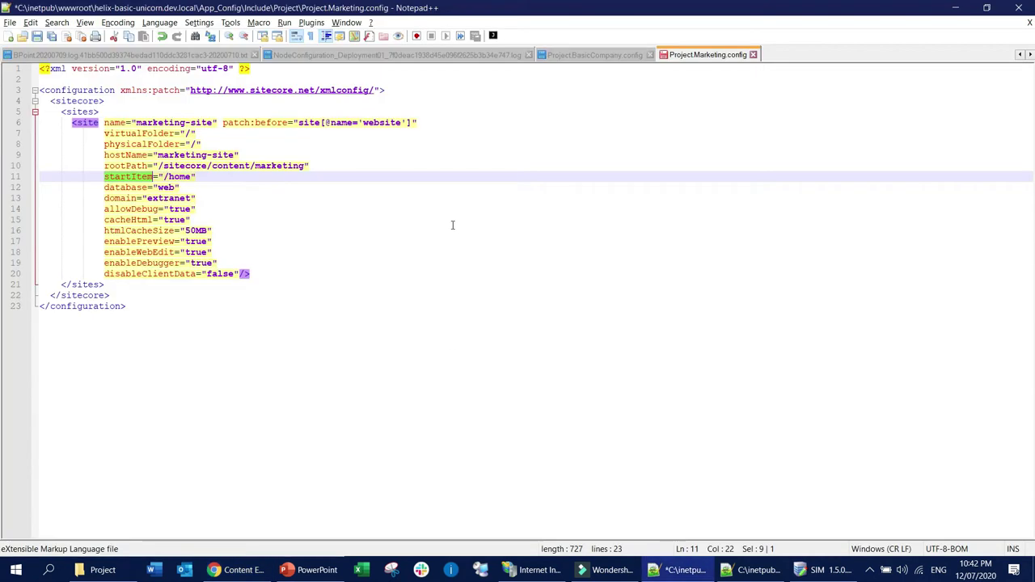
pyautogui.click(306, 230)
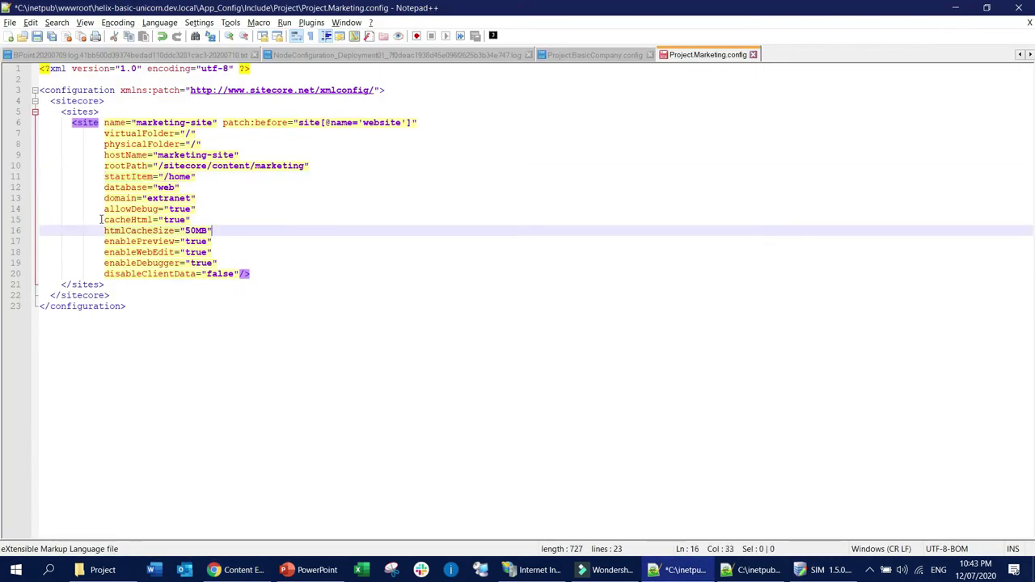
pyautogui.click(346, 238)
pyautogui.click(135, 219)
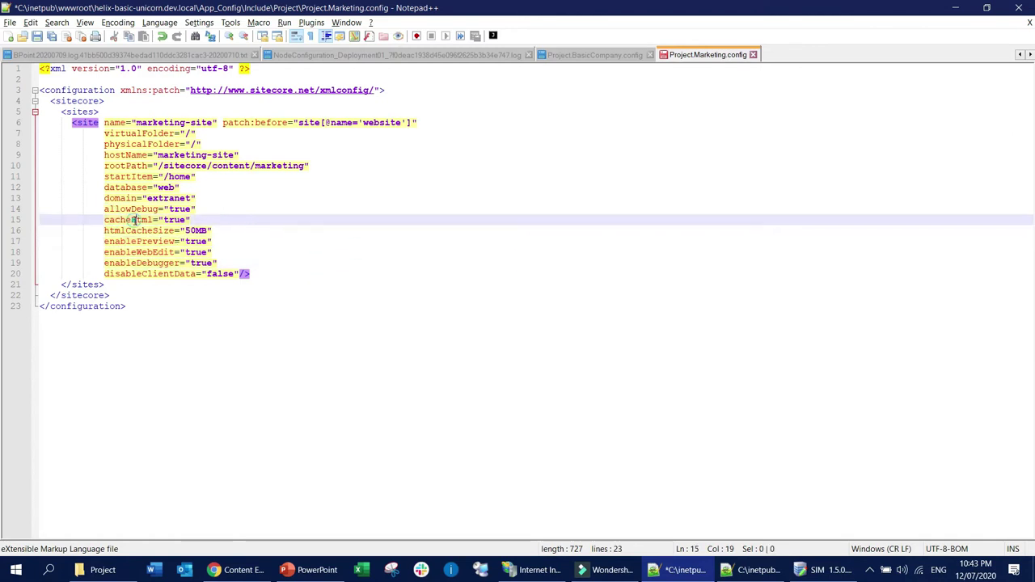
pyautogui.doubleClick(135, 219)
pyautogui.doubleClick(140, 230)
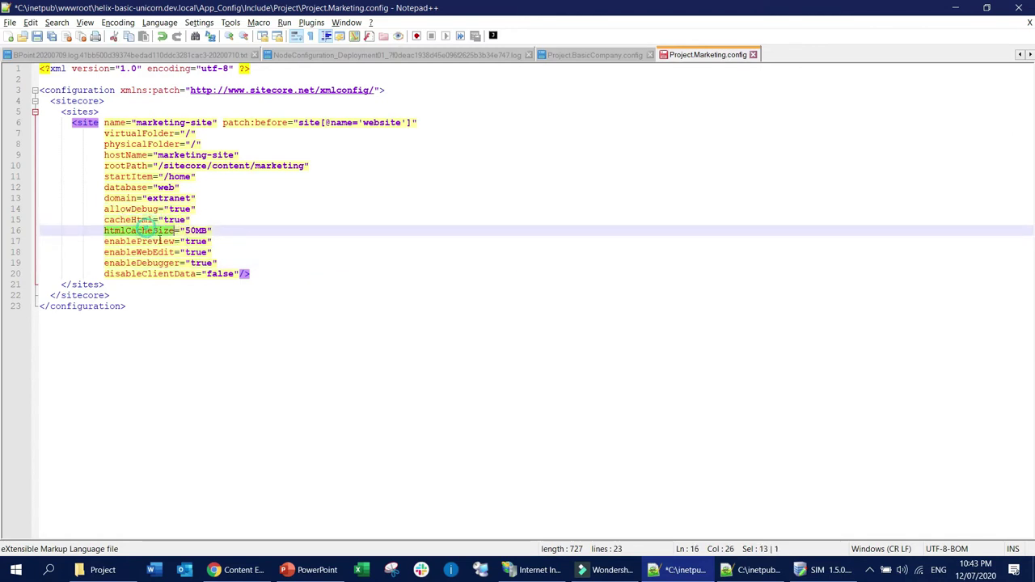
pyautogui.doubleClick(143, 241)
pyautogui.click(299, 237)
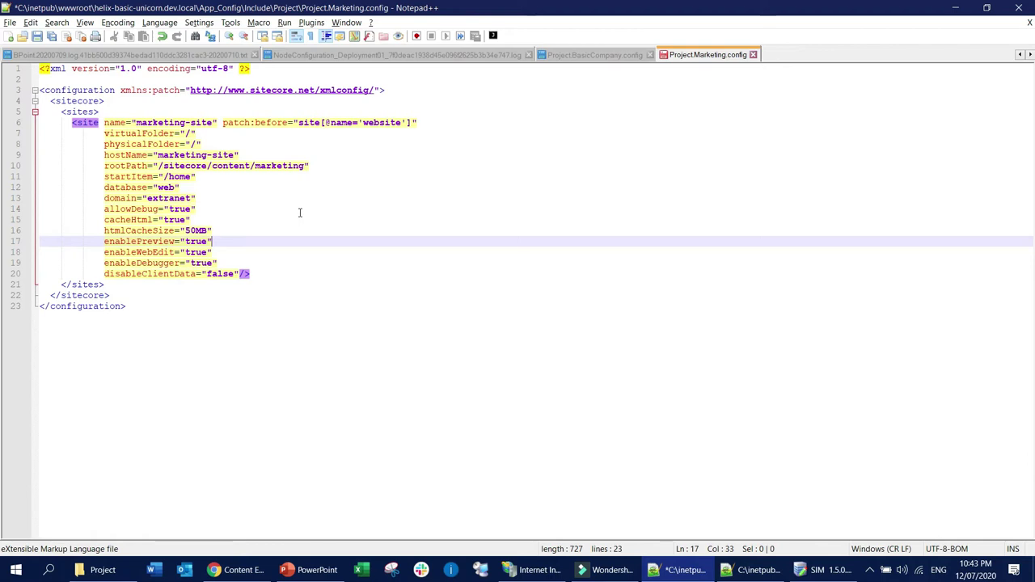
# Review the remaining attributes and hostName value, then attempt to save Project.Marketing.config
pyautogui.click(298, 229)
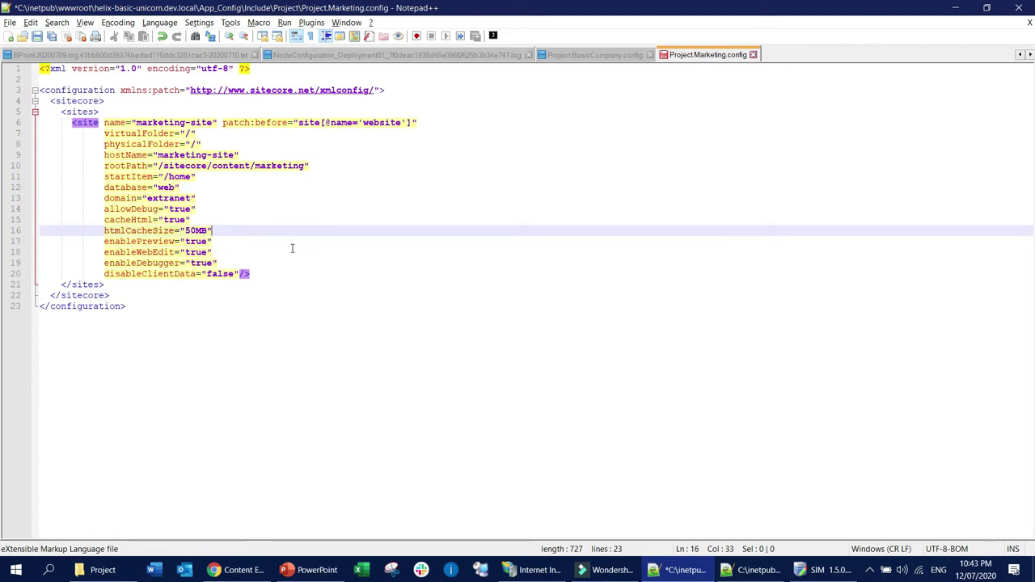
pyautogui.click(292, 244)
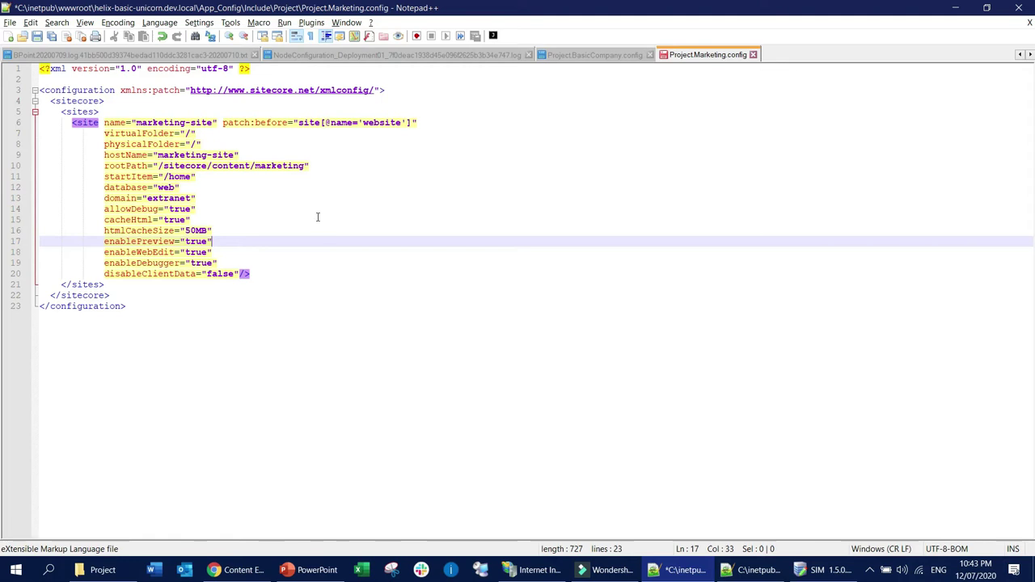
pyautogui.click(286, 246)
pyautogui.click(317, 301)
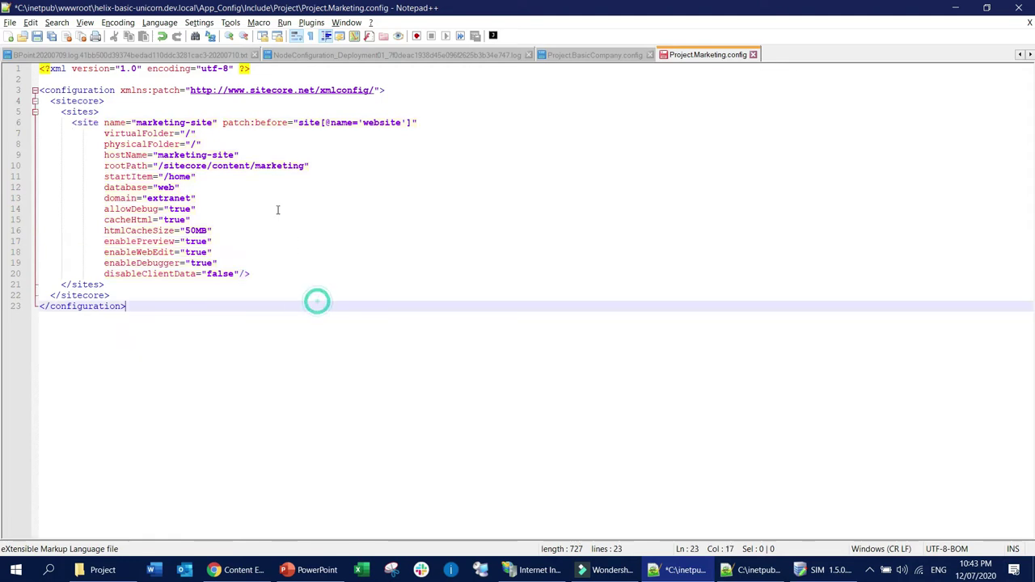
pyautogui.click(233, 198)
pyautogui.click(129, 154)
pyautogui.moveTo(157, 154); pyautogui.dragTo(236, 156)
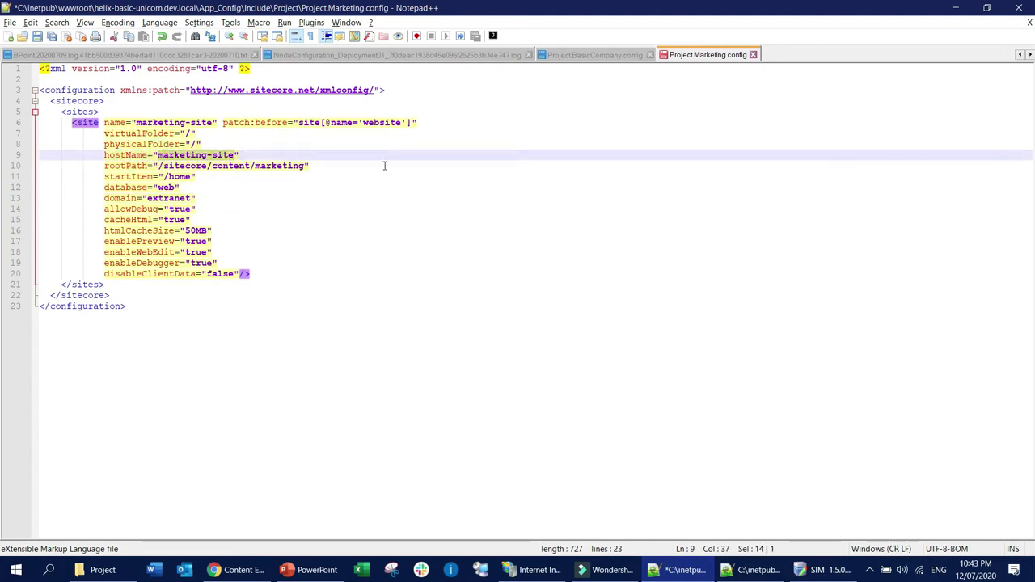
pyautogui.hotkey('ctrl', 's')
# Approve relaunching Notepad++ as Administrator
pyautogui.click(553, 337)
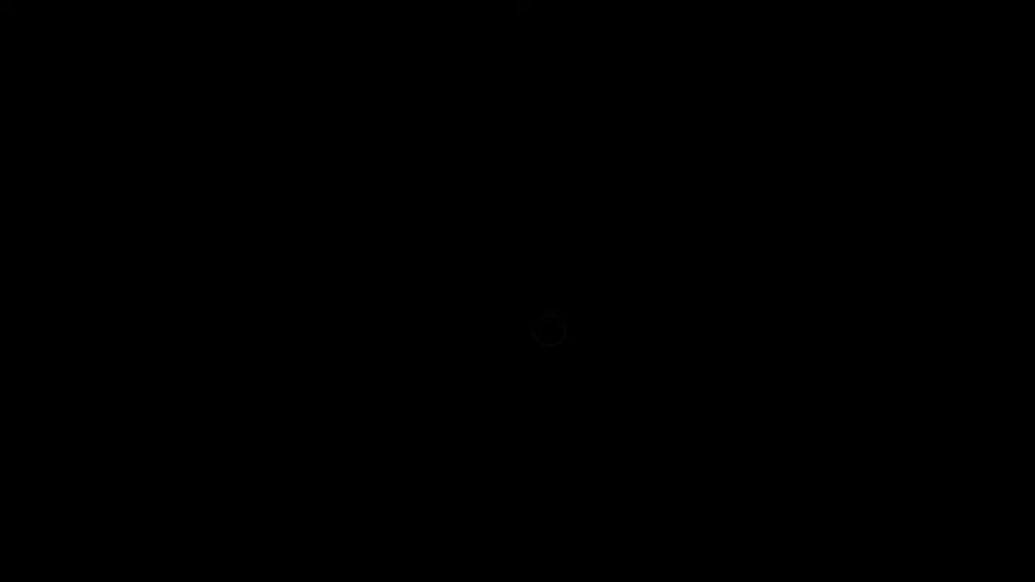
pyautogui.click(541, 318)
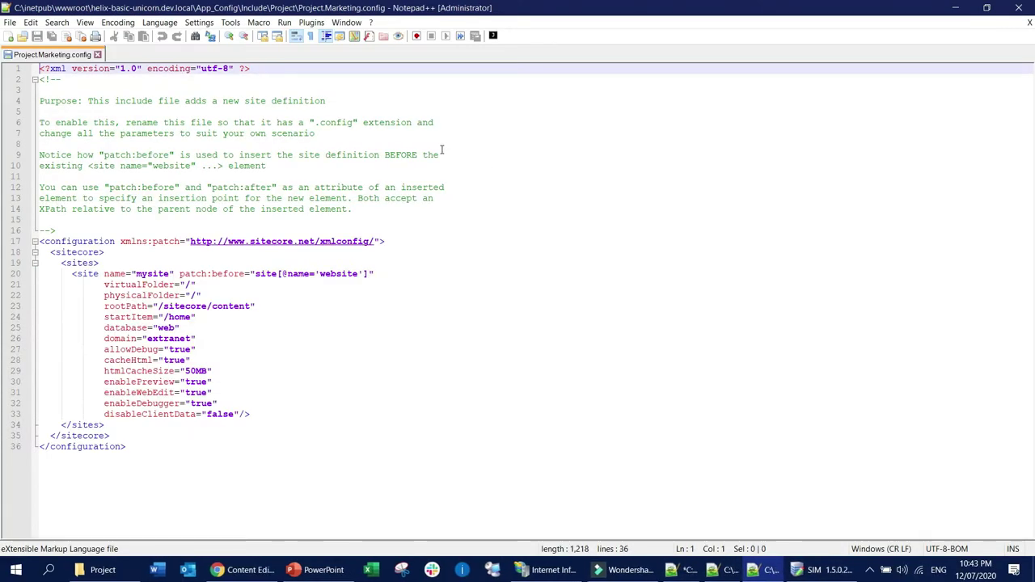
pyautogui.click(453, 317)
# Paste the edited configuration into the admin copy, save it, and copy the marketing-site hostName
pyautogui.hotkey('alt', 'Tab')
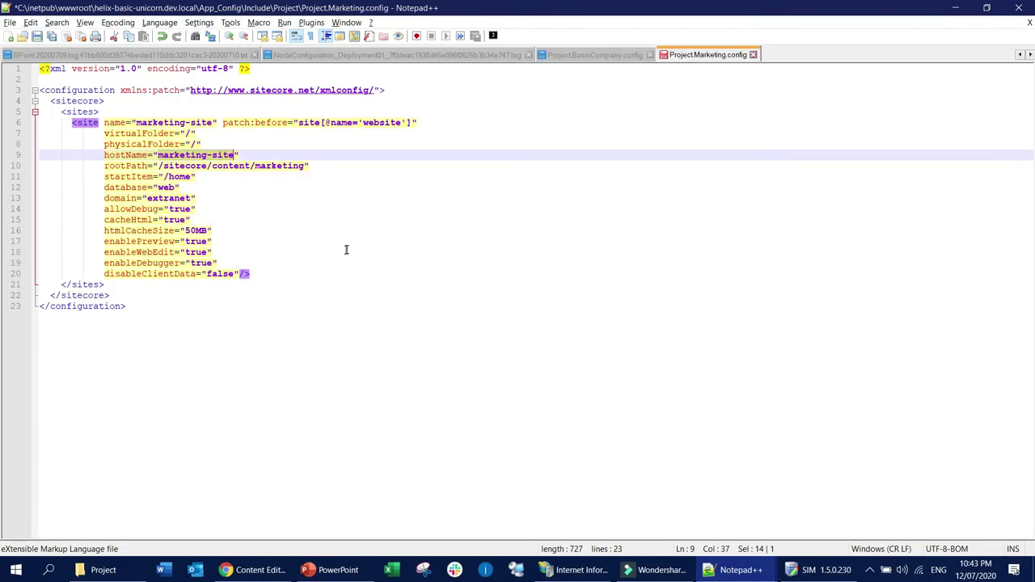
pyautogui.hotkey('ctrl', 'a')
pyautogui.hotkey('ctrl', 'c')
pyautogui.hotkey('alt', 'Tab')
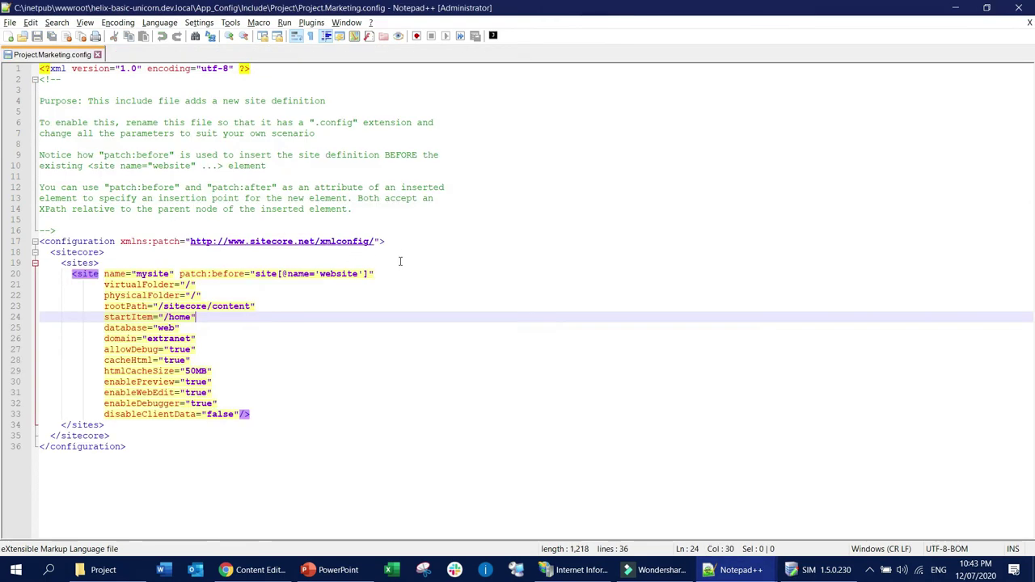
pyautogui.hotkey('ctrl', 'a')
pyautogui.hotkey('ctrl', 'v')
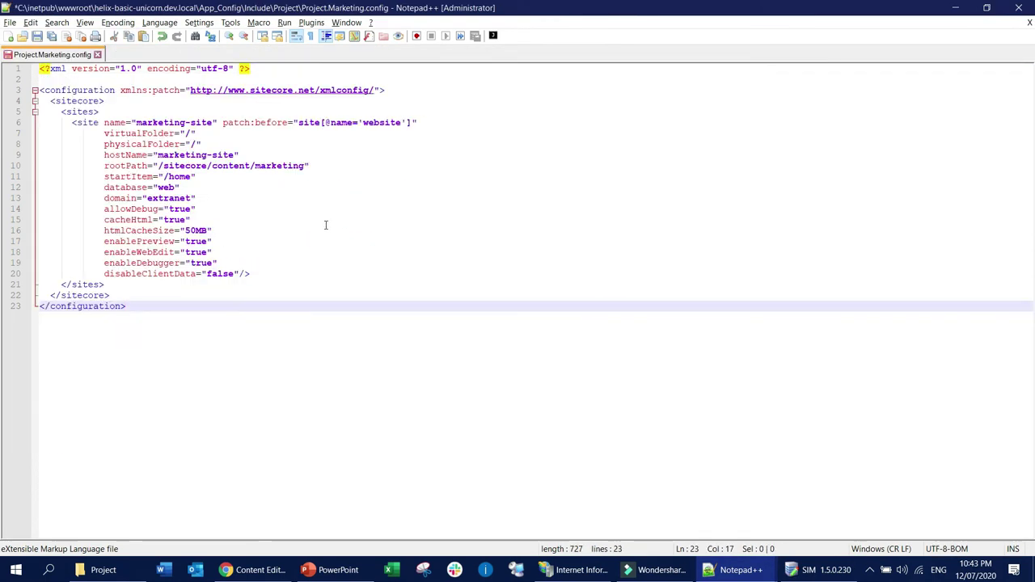
pyautogui.hotkey('ctrl', 's')
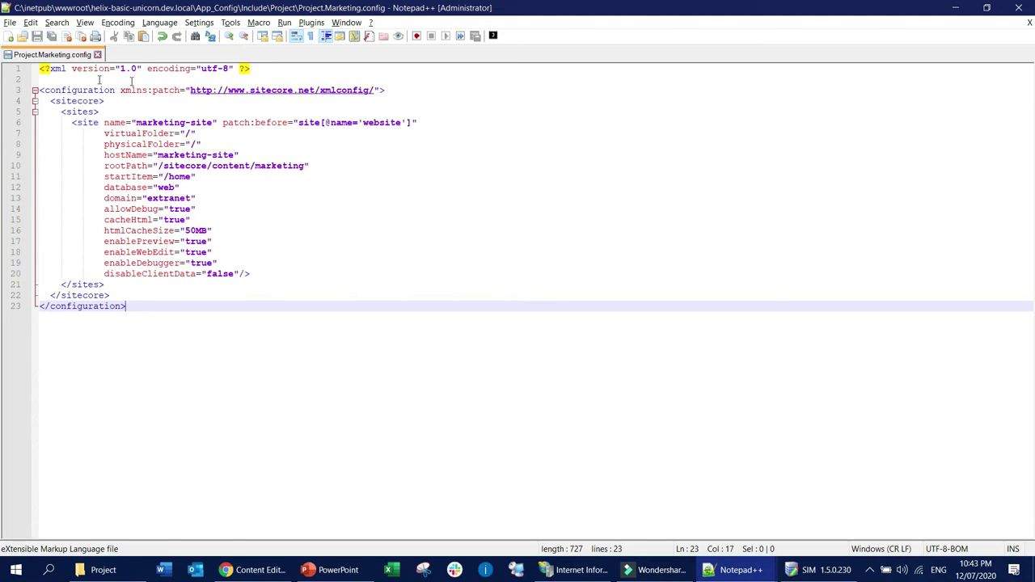
pyautogui.click(286, 248)
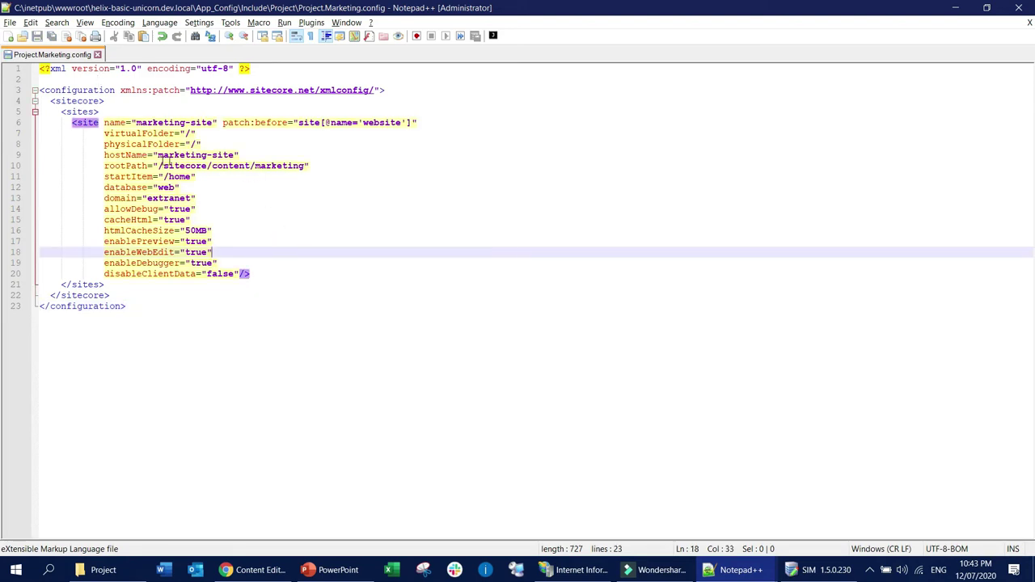
pyautogui.moveTo(157, 155); pyautogui.dragTo(236, 154)
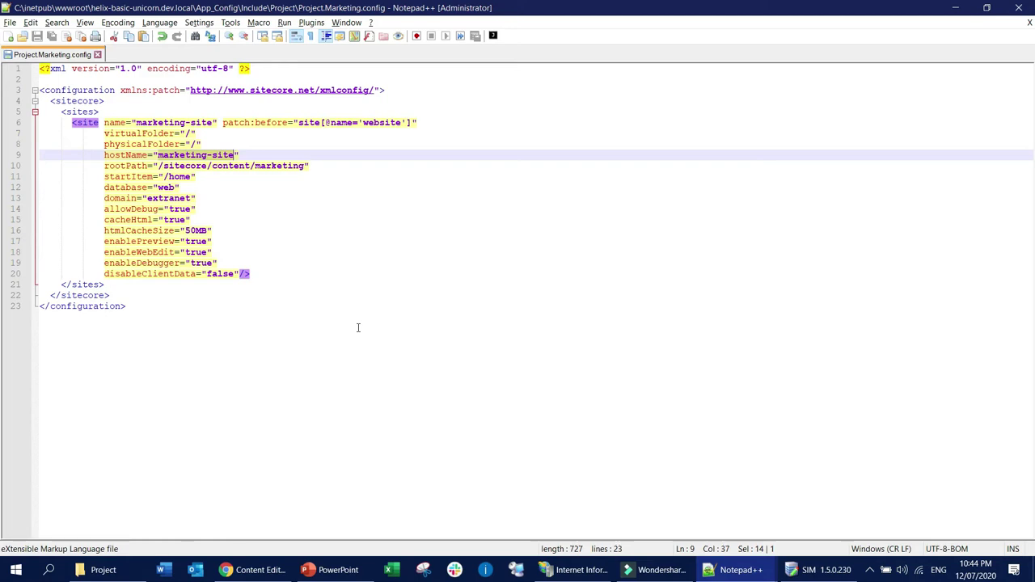
# Search for 'sim' and launch Sitecore Instance Manager
pyautogui.click(15, 570)
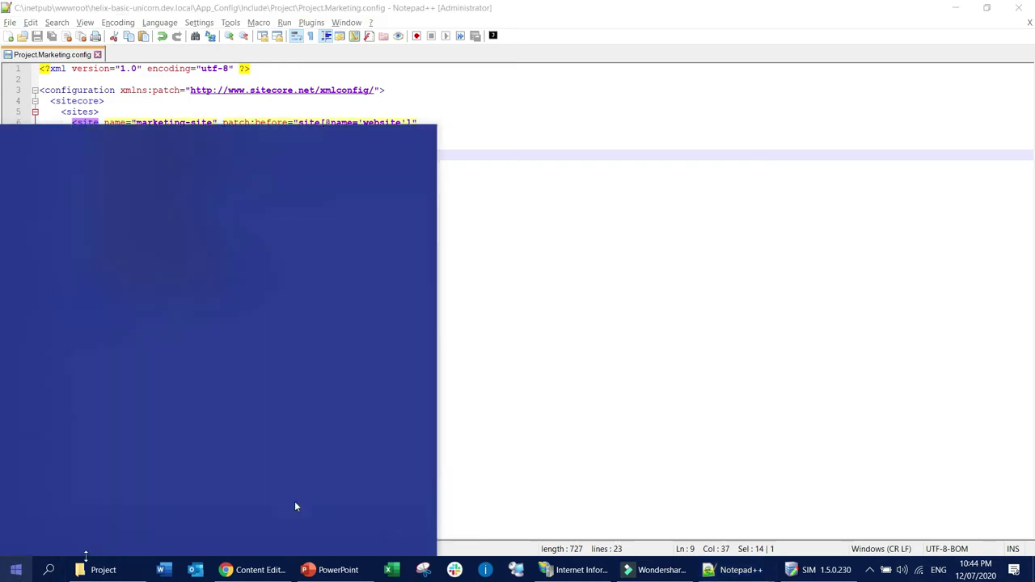
pyautogui.write('sim')
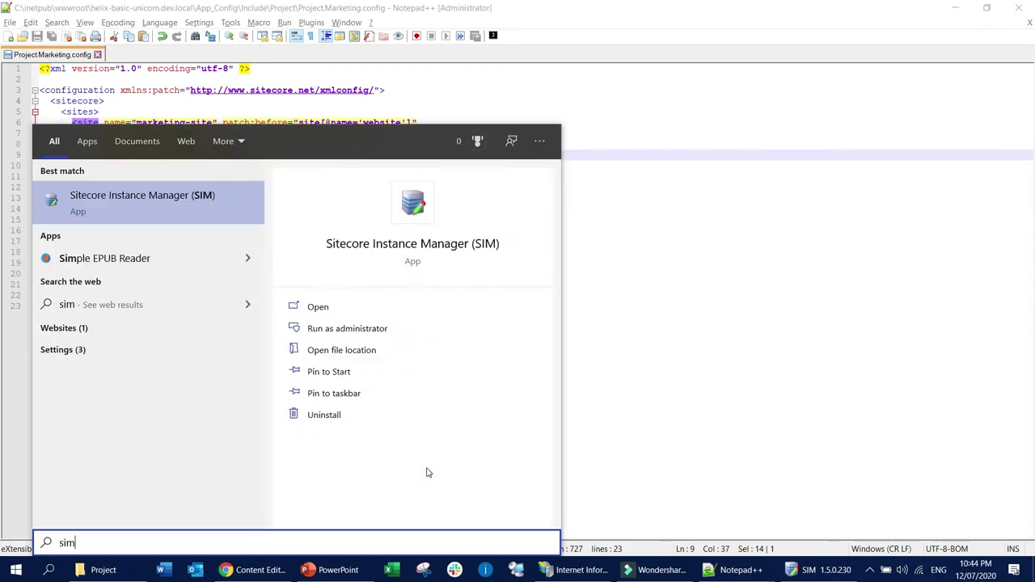
pyautogui.press('Return')
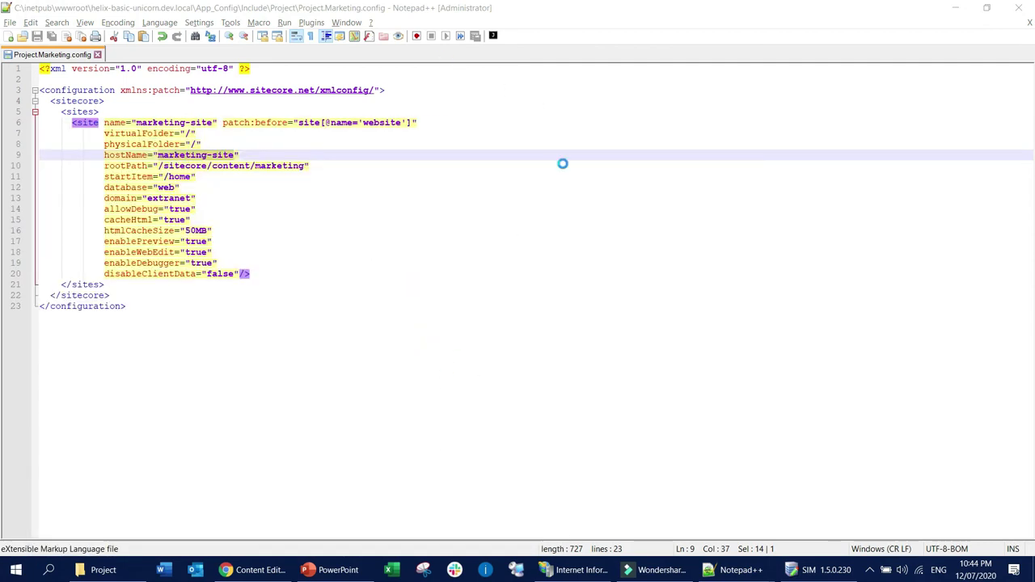
# Add a 127.0.0.1 marketing-site entry in SIM's Hosts Editor and save it
pyautogui.click(574, 179)
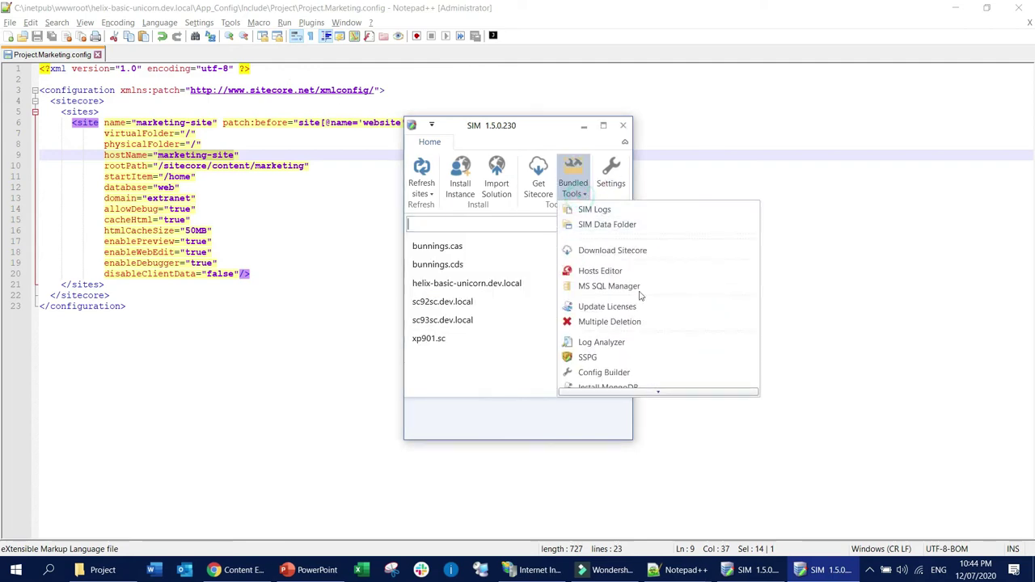
pyautogui.click(600, 271)
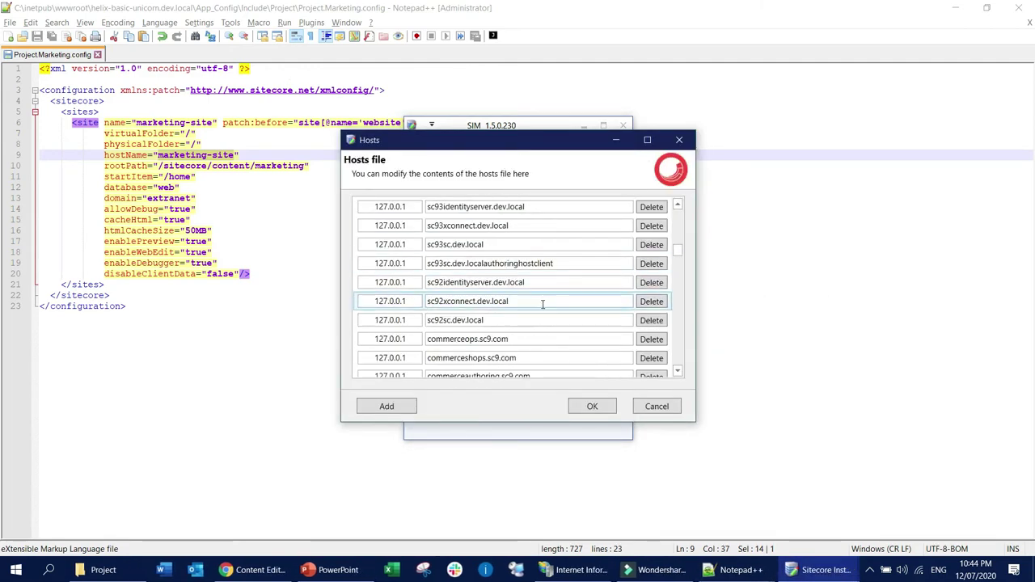
pyautogui.scroll(-10, 517, 323)
pyautogui.click(386, 406)
pyautogui.click(452, 357)
pyautogui.hotkey('ctrl', 'v')
pyautogui.click(591, 406)
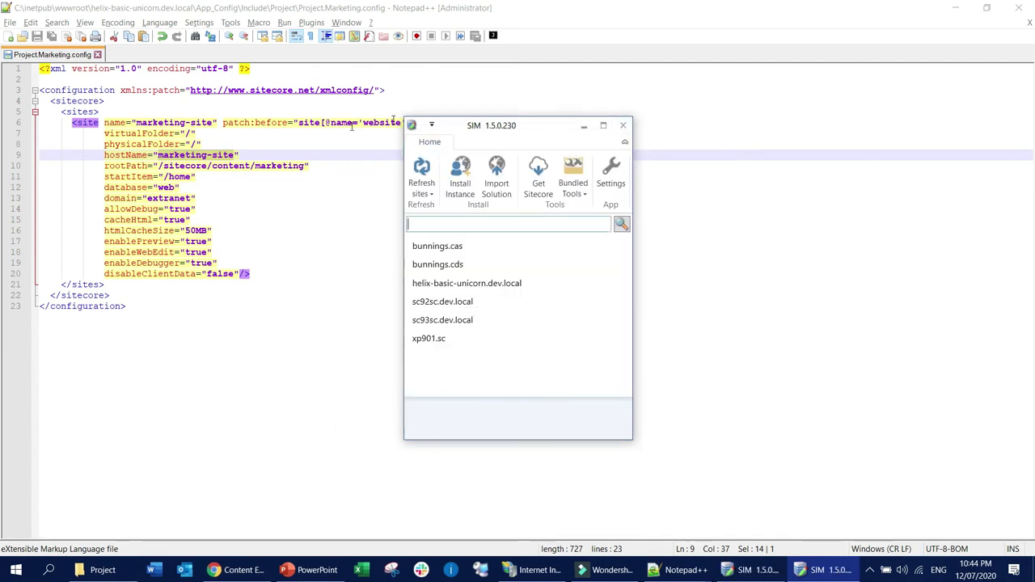
# Close the open bindings list in IIS Manager and reselect the helix-basic-unicorn.dev.local site
pyautogui.click(330, 224)
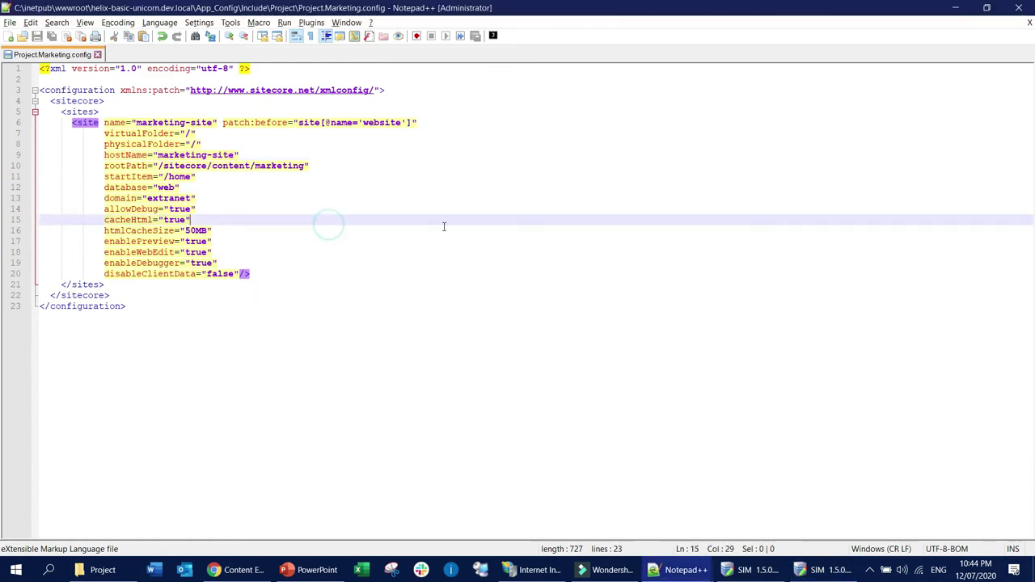
pyautogui.click(531, 570)
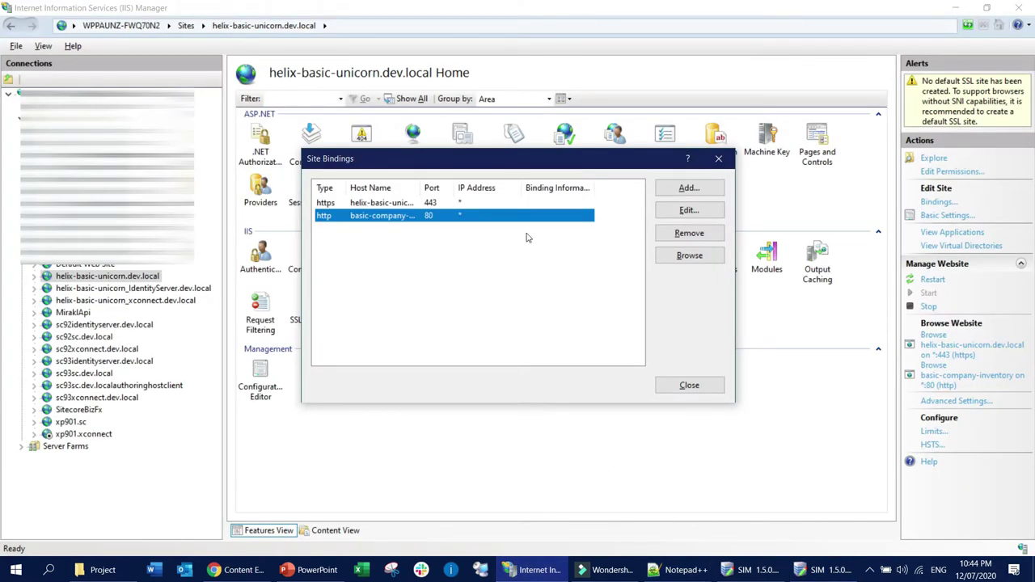
pyautogui.click(718, 159)
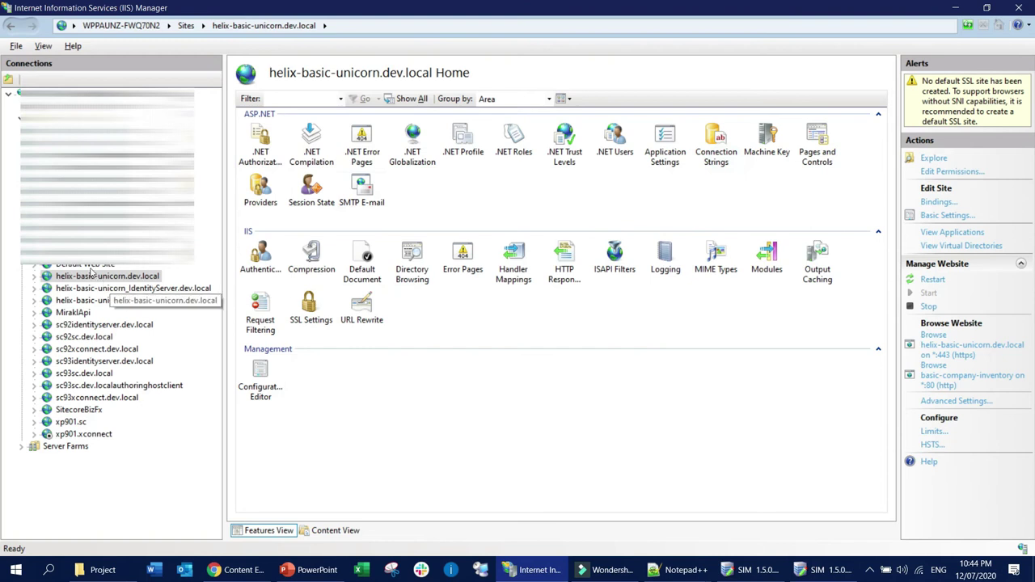
pyautogui.click(102, 288)
pyautogui.click(96, 276)
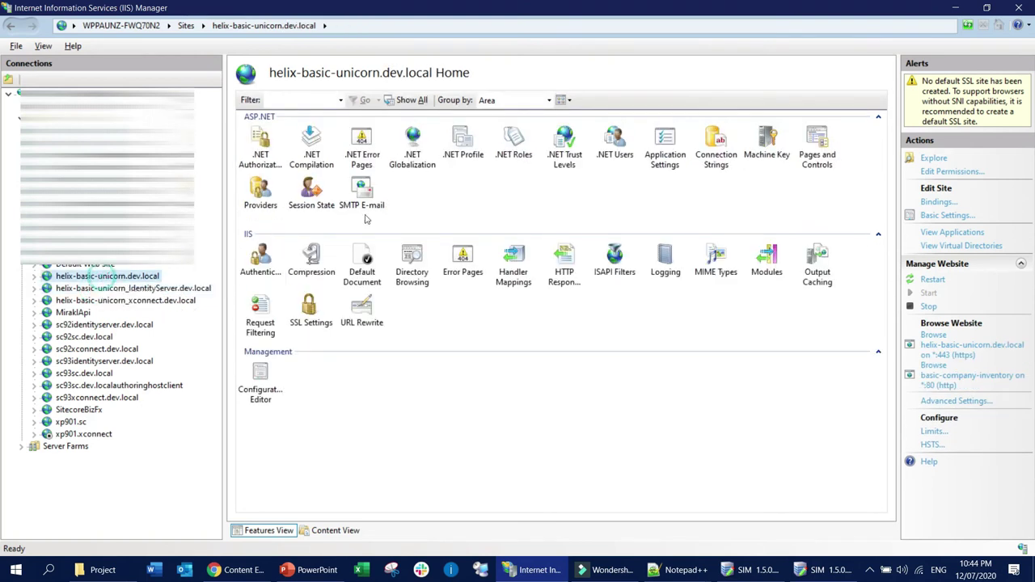
# Add an http binding for host name marketing-site on port 80, then close Site Bindings
pyautogui.click(936, 203)
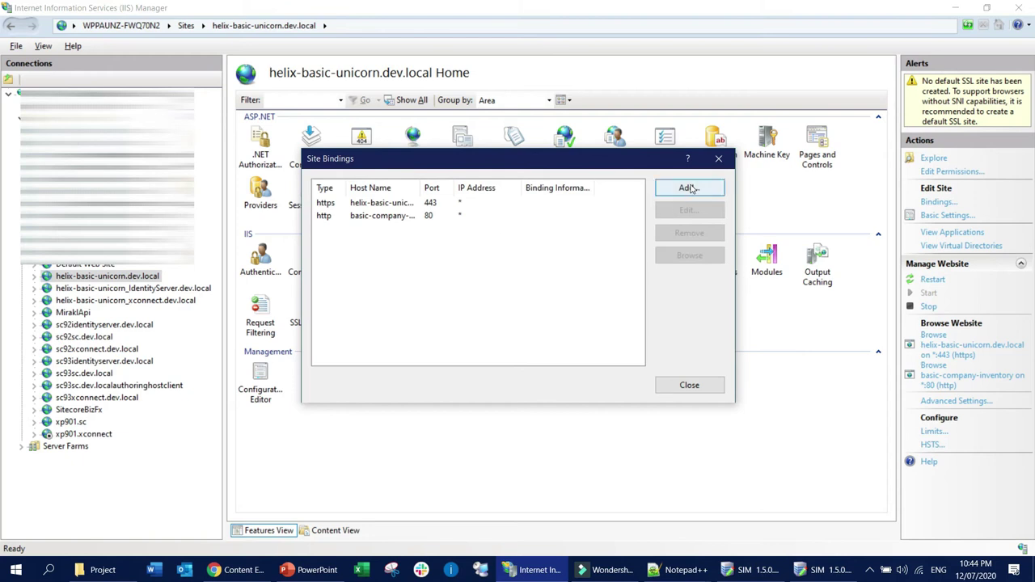
pyautogui.click(690, 188)
pyautogui.click(455, 218)
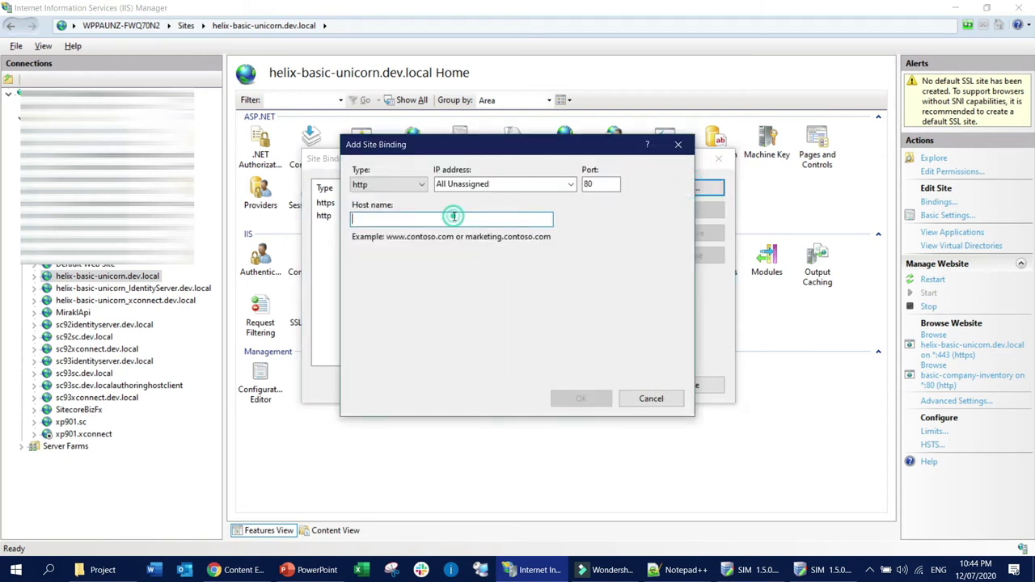
pyautogui.hotkey('ctrl', 'v')
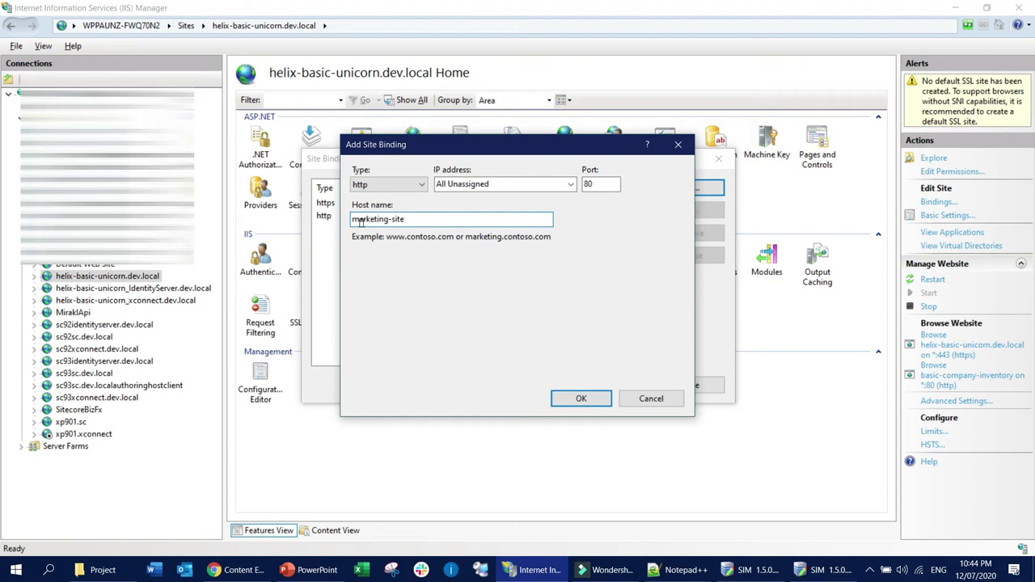
pyautogui.click(582, 398)
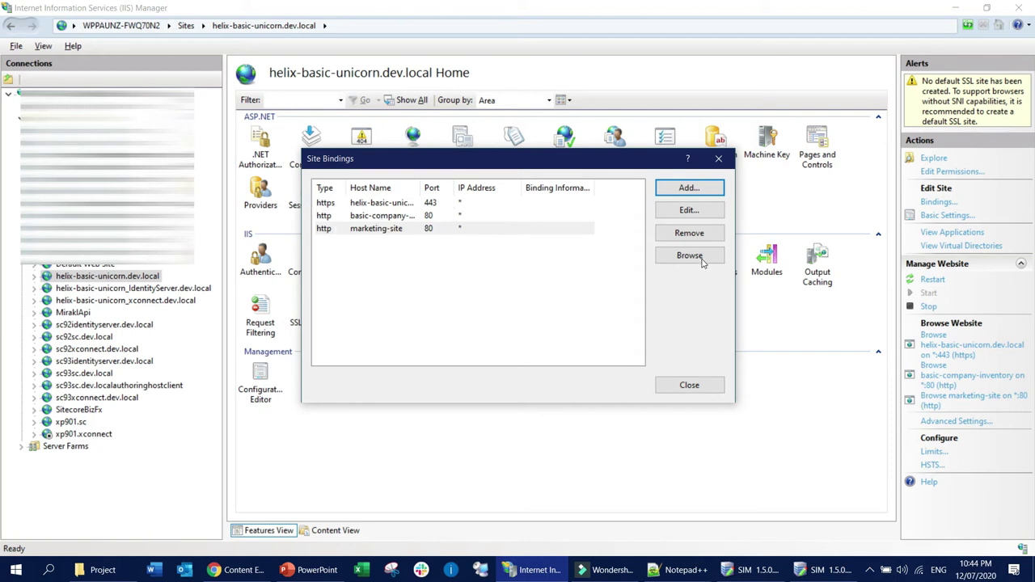
pyautogui.click(692, 385)
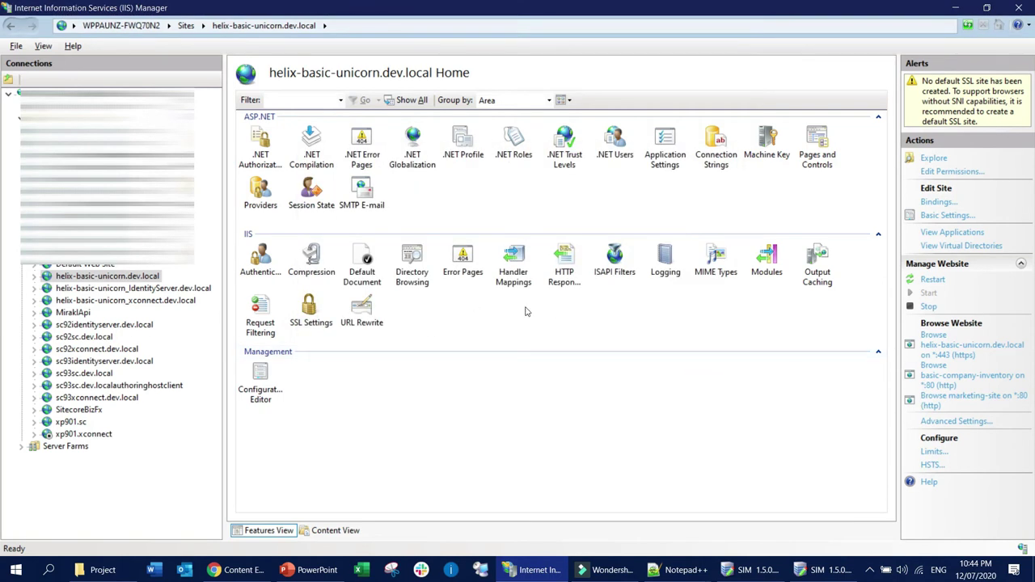
# Publish the Marketing item with subitems to web in Sitecore, then open a Chrome incognito window
pyautogui.click(229, 574)
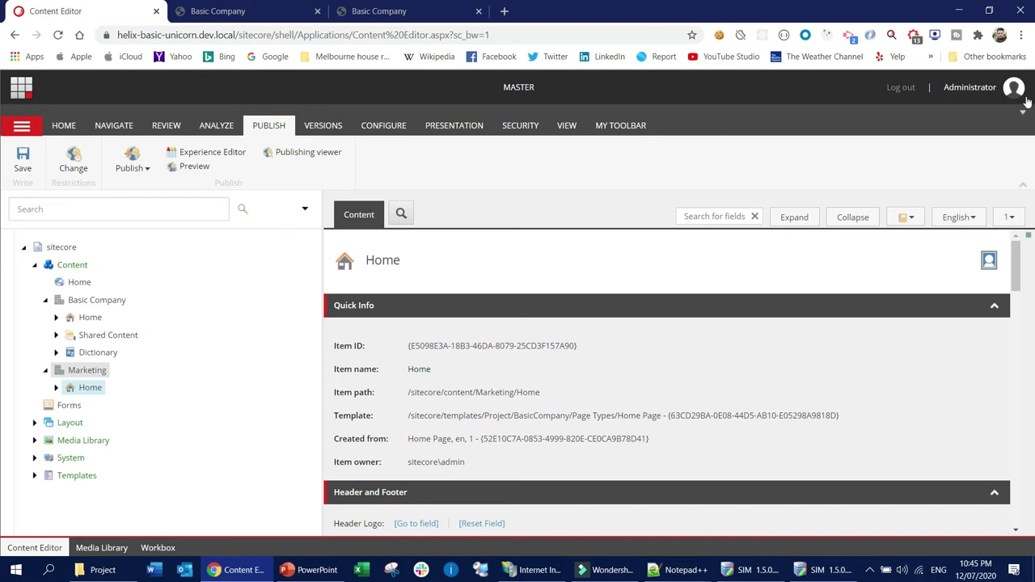
pyautogui.click(79, 277)
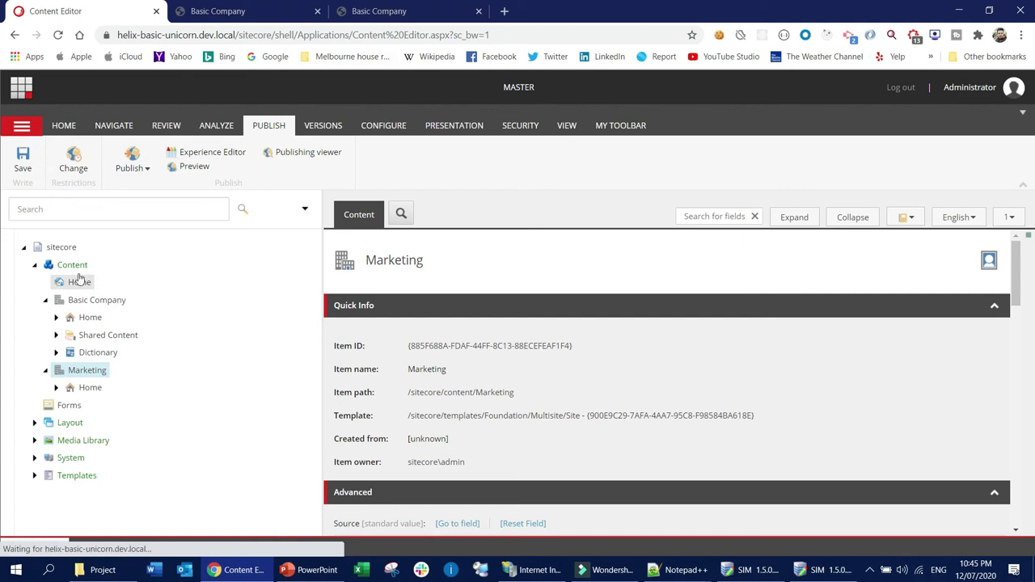
pyautogui.click(139, 170)
pyautogui.click(155, 202)
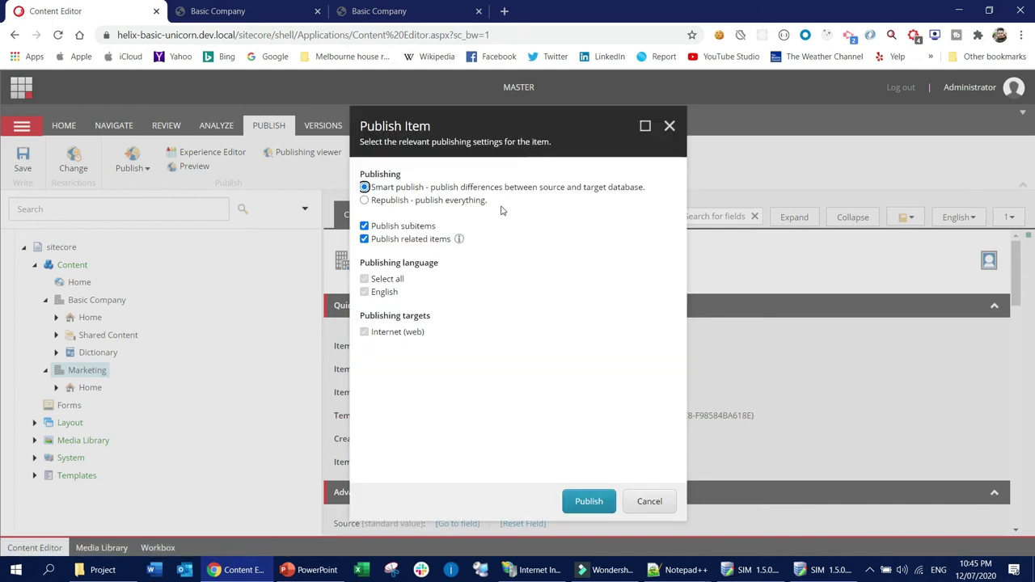
pyautogui.click(589, 501)
pyautogui.click(589, 375)
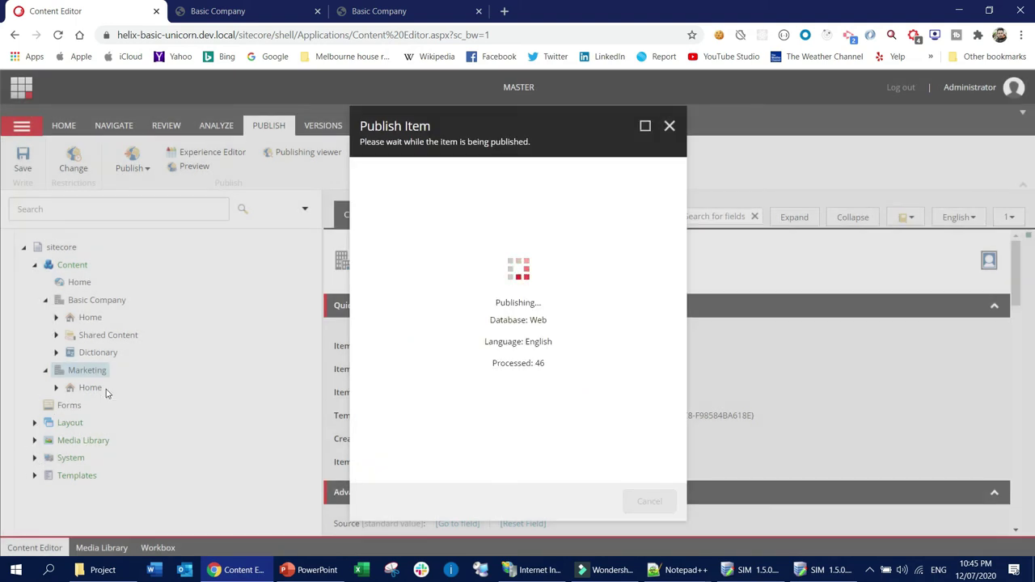
pyautogui.click(664, 502)
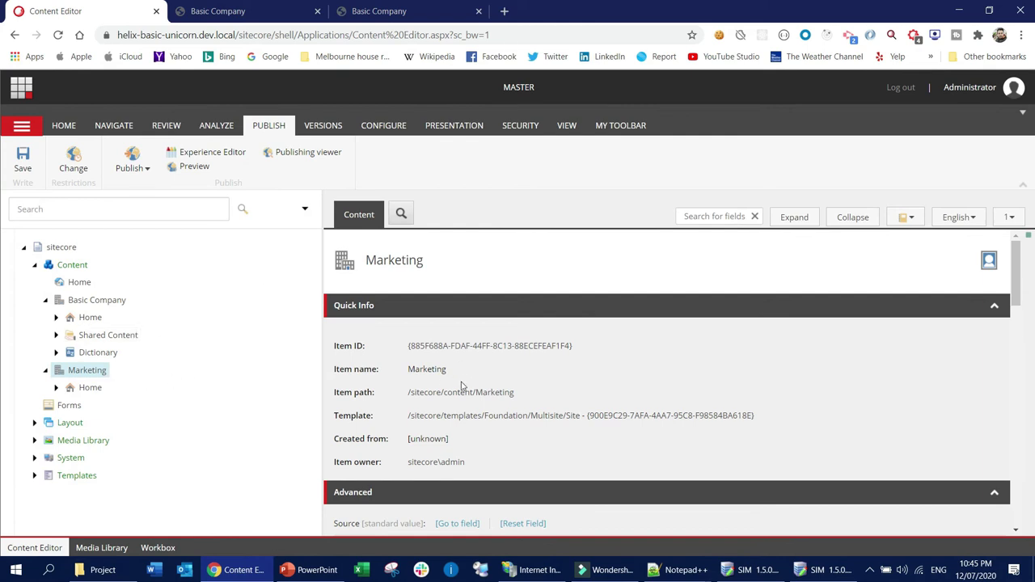
pyautogui.click(1022, 35)
pyautogui.click(926, 87)
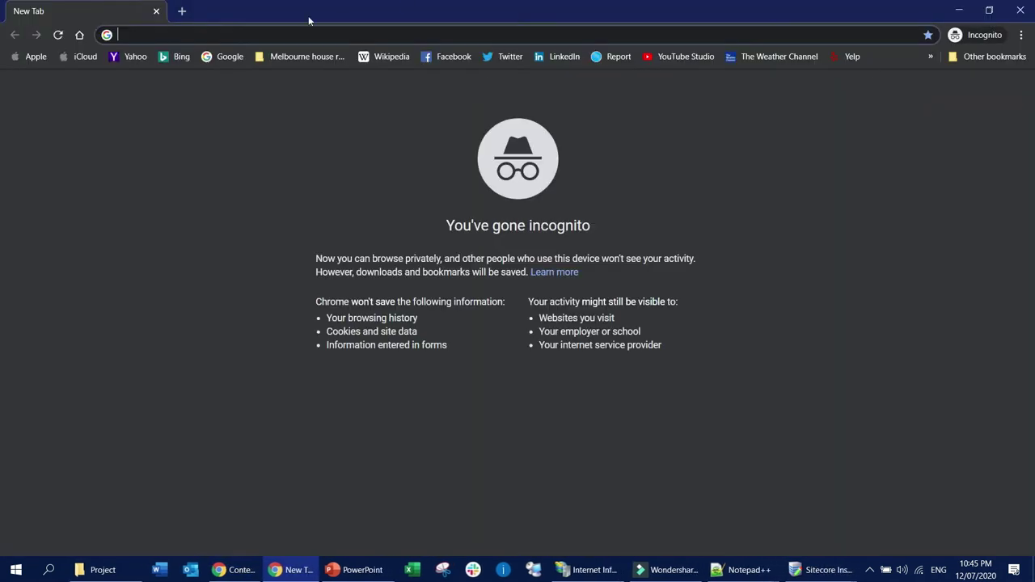
pyautogui.write('http')
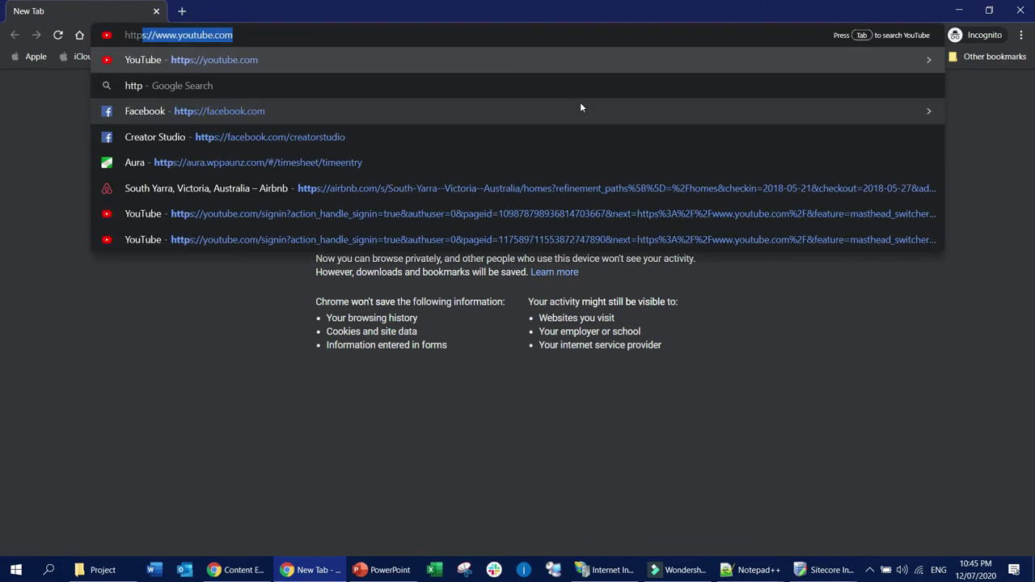
pyautogui.write('://marketing-site')
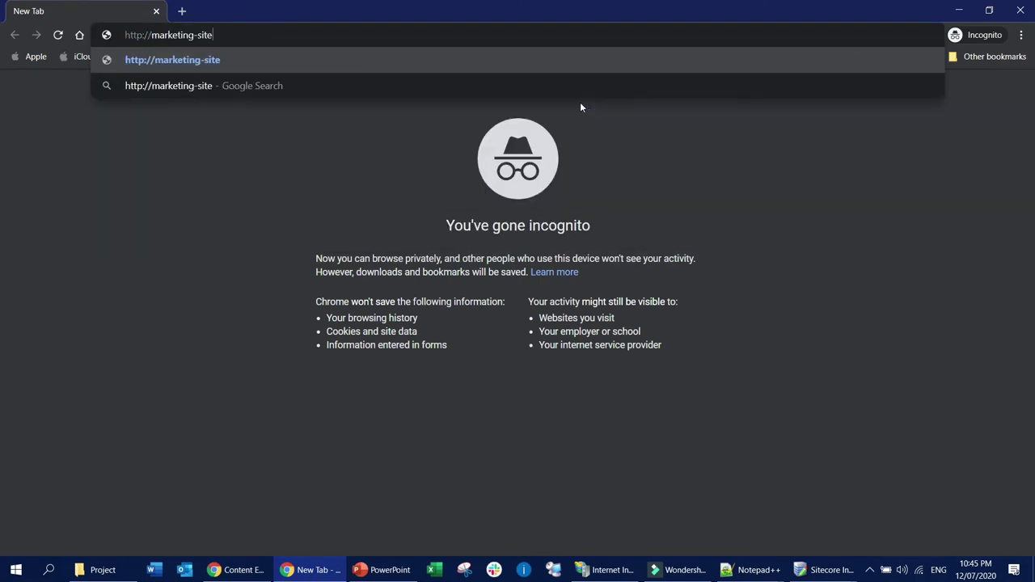
pyautogui.press('Return')
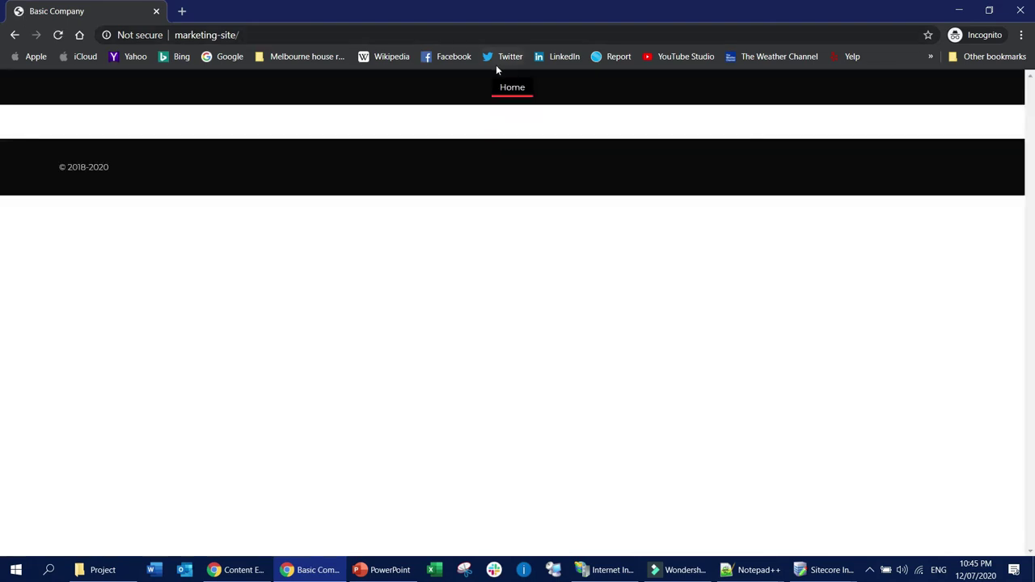
pyautogui.hotkey('alt', 'Tab')
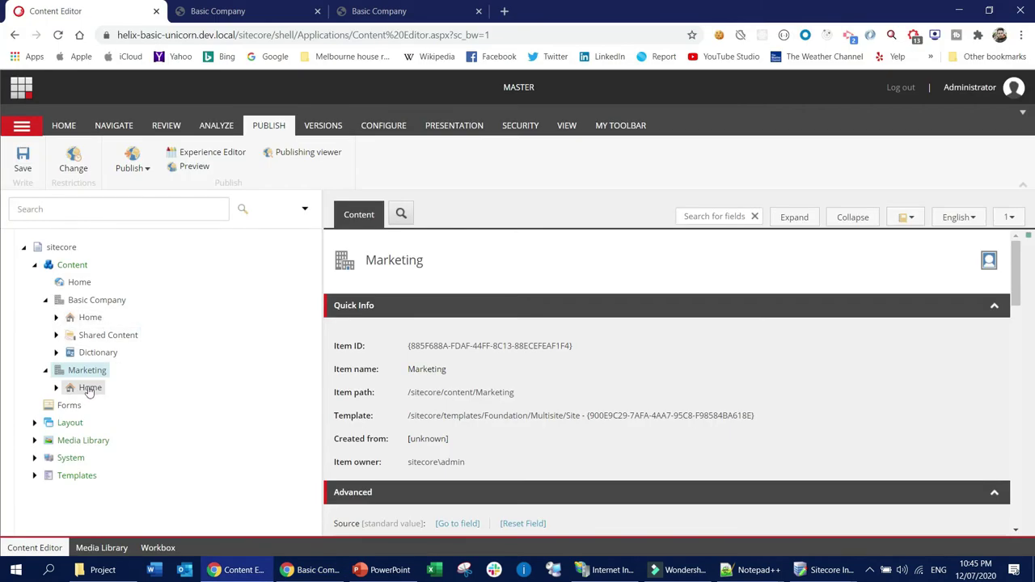
# Change the Marketing Home item's Navigation Title to 'Home - Marketing' and save it
pyautogui.click(89, 389)
pyautogui.scroll(-3, 373, 397)
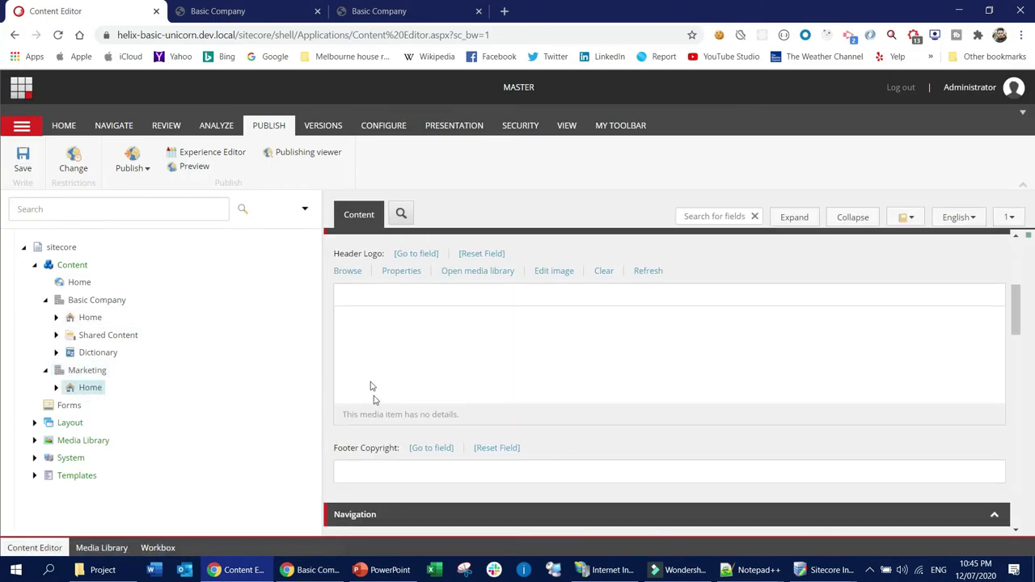
pyautogui.scroll(1, 455, 357)
pyautogui.scroll(-3, 508, 405)
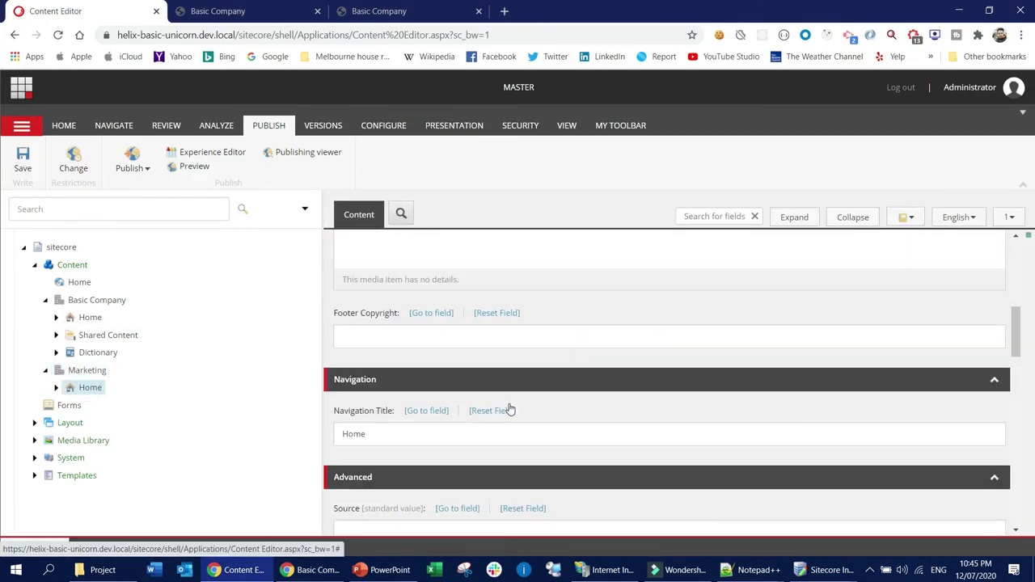
pyautogui.click(416, 436)
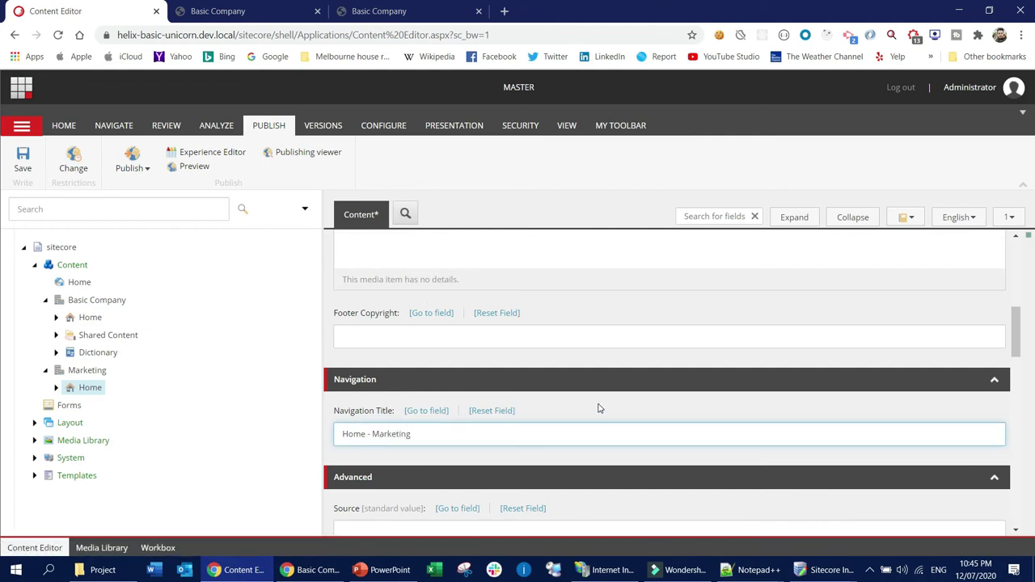
pyautogui.click(23, 162)
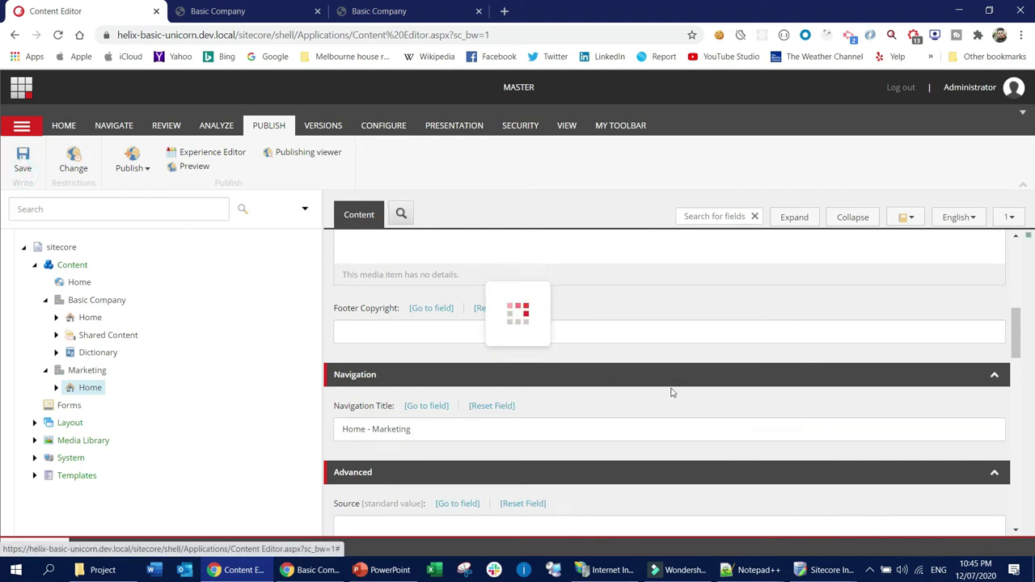
pyautogui.scroll(-8, 671, 392)
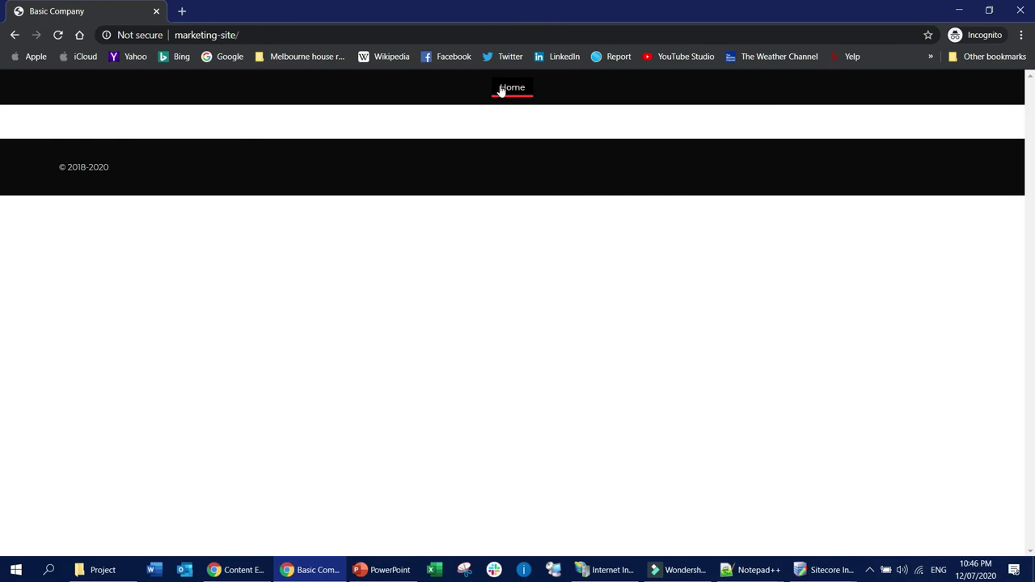
# Publish the edited Marketing Home item to web, updating 1 item
pyautogui.hotkey('alt', 'Tab')
pyautogui.click(139, 170)
pyautogui.click(183, 207)
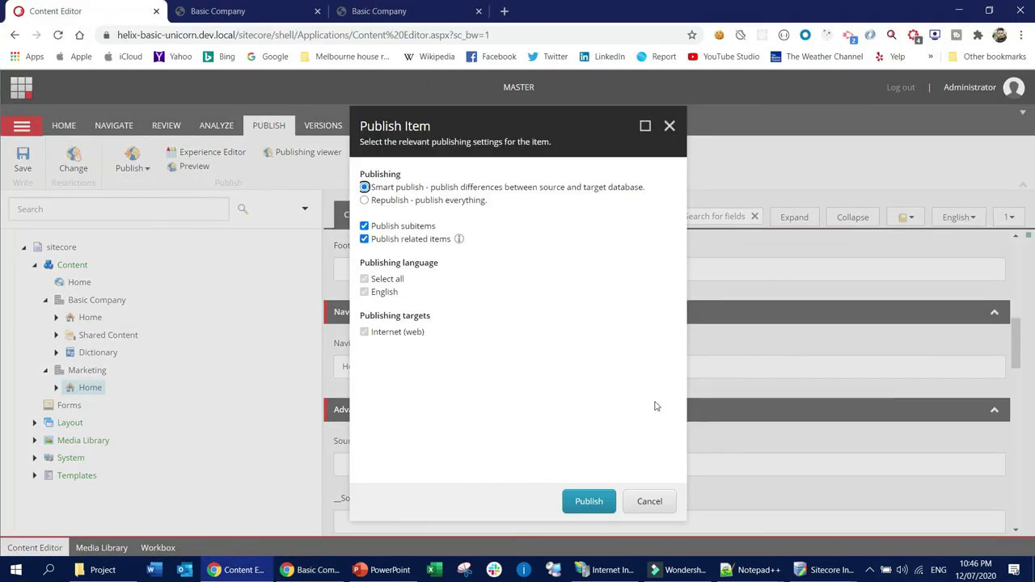
pyautogui.click(594, 499)
pyautogui.click(590, 376)
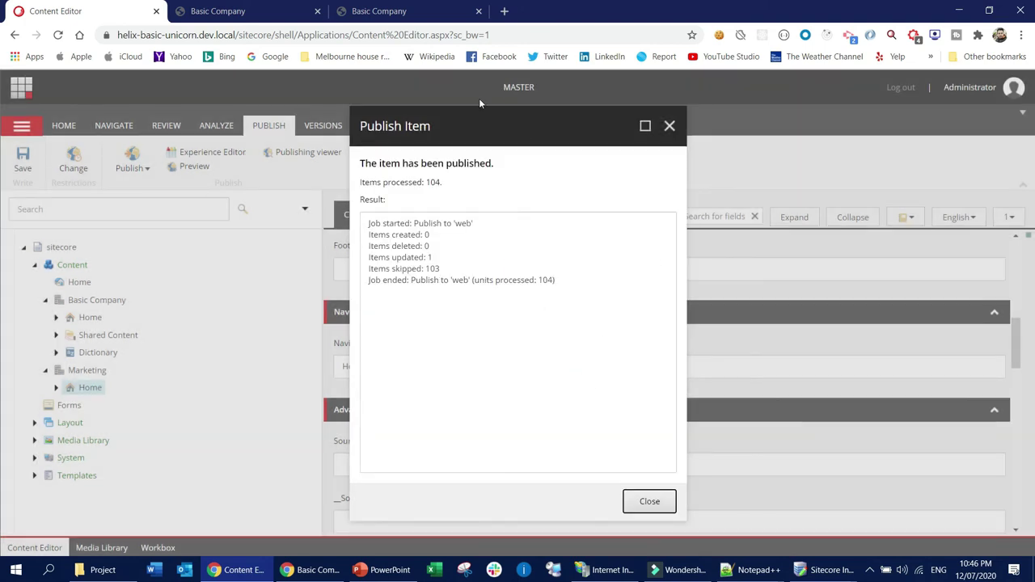
# Reload marketing-site in the incognito window to show 'Home - Marketing', then close the publish results
pyautogui.hotkey('alt', 'Tab')
pyautogui.click(58, 35)
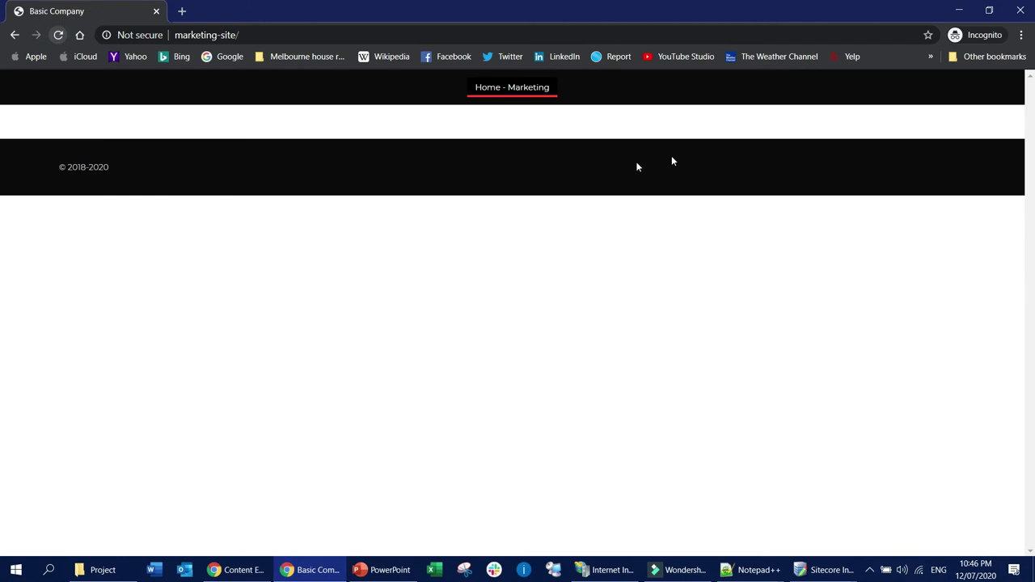
pyautogui.hotkey('alt', 'Tab')
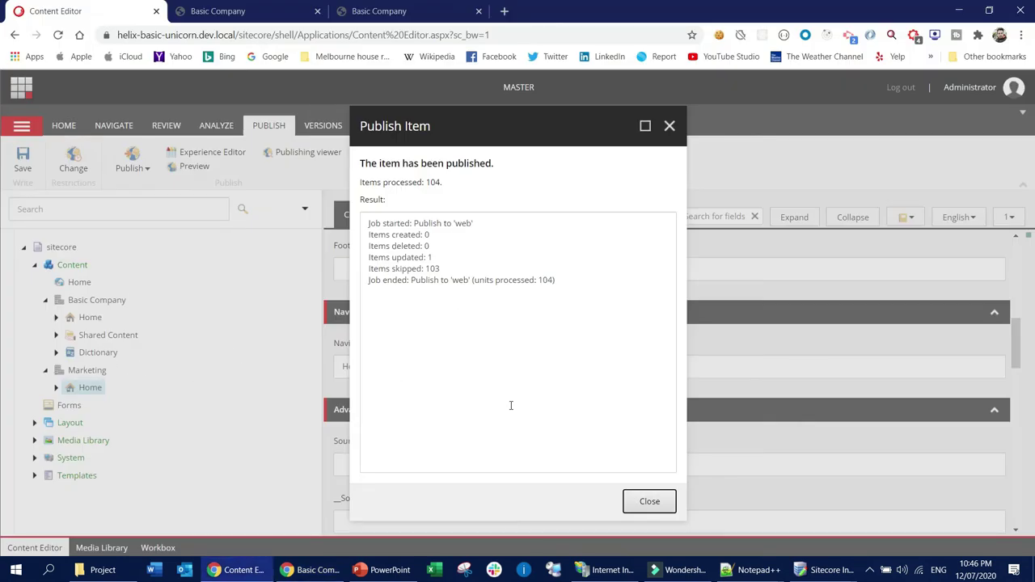
pyautogui.click(650, 502)
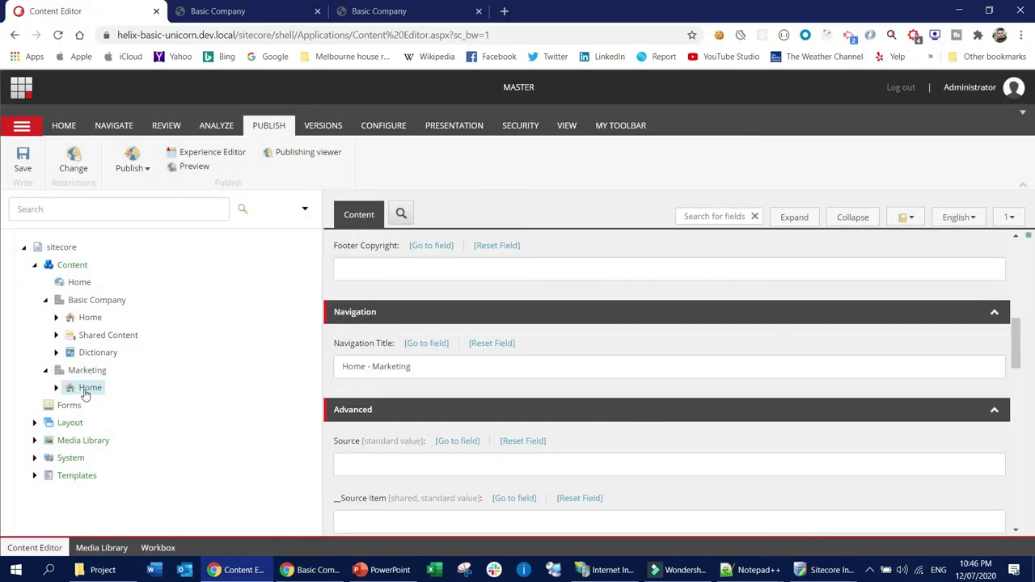
pyautogui.hotkey('alt', 'Tab')
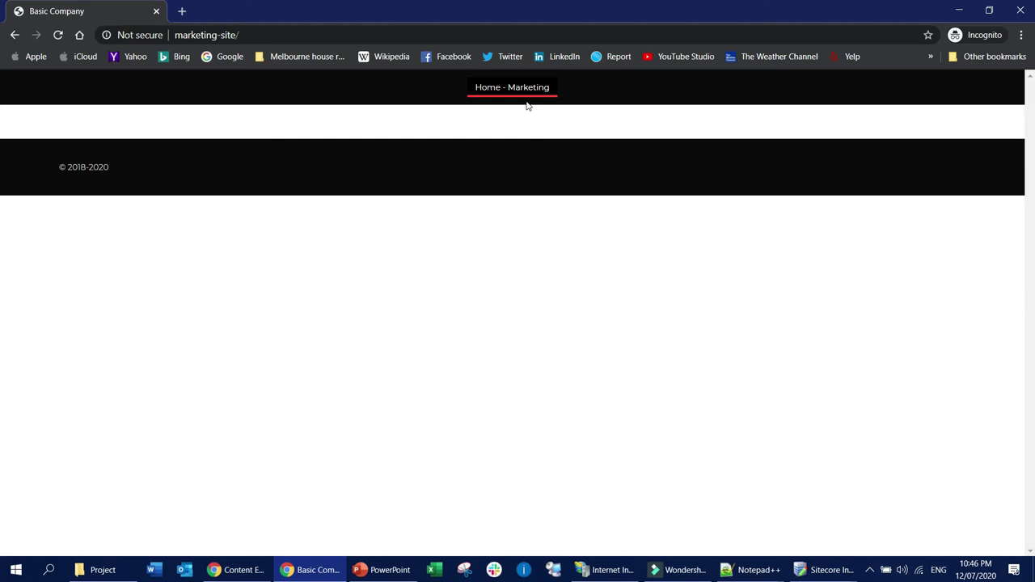
pyautogui.hotkey('alt', 'Tab')
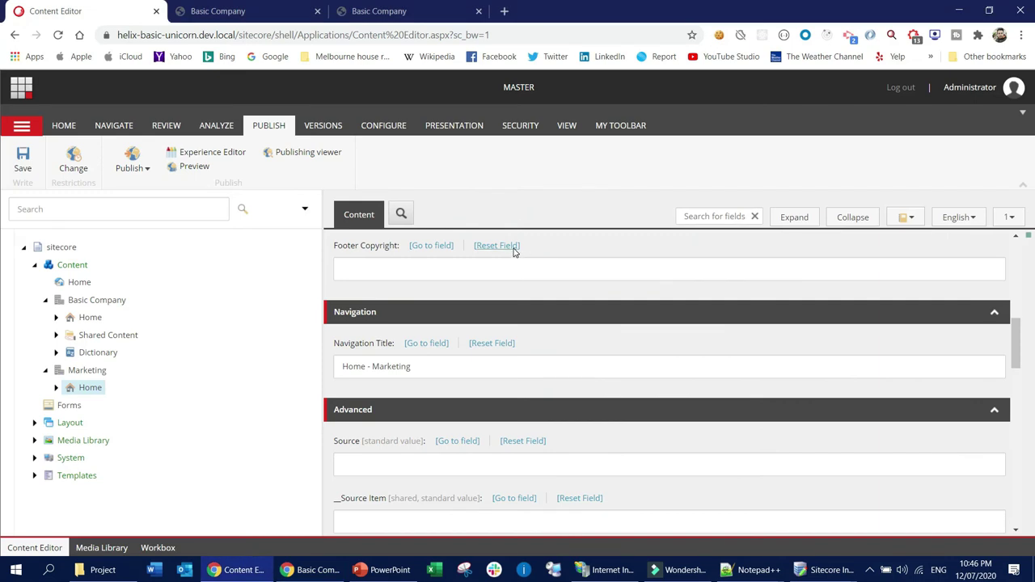